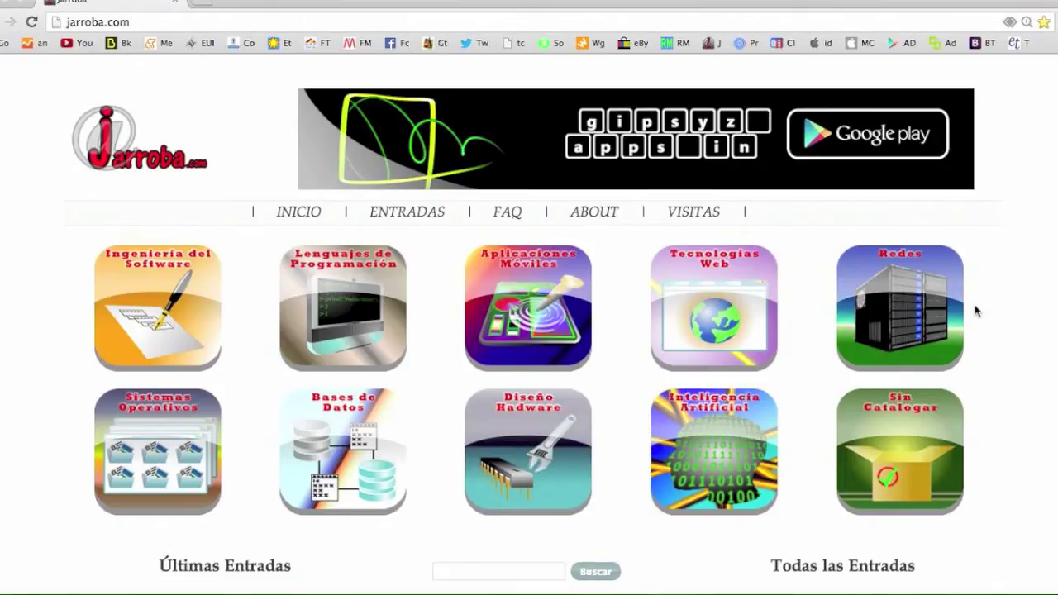
- Examine the XOR_Red_de_neuronas_jarroba network diagram and switch to NeurophStudio in the virtual machine
click(843, 589)
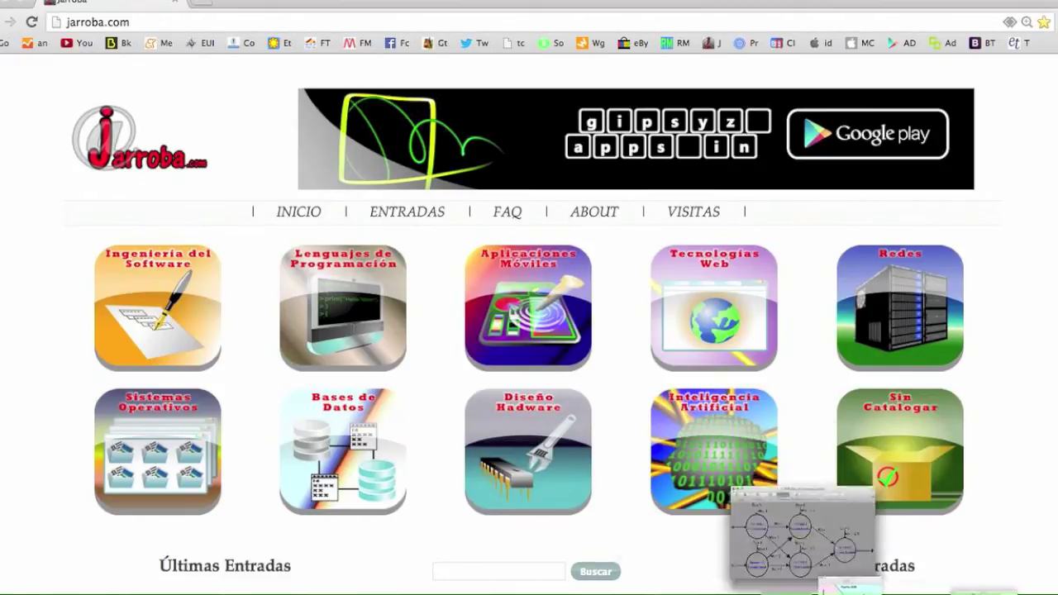
drag(481, 43, 590, 65)
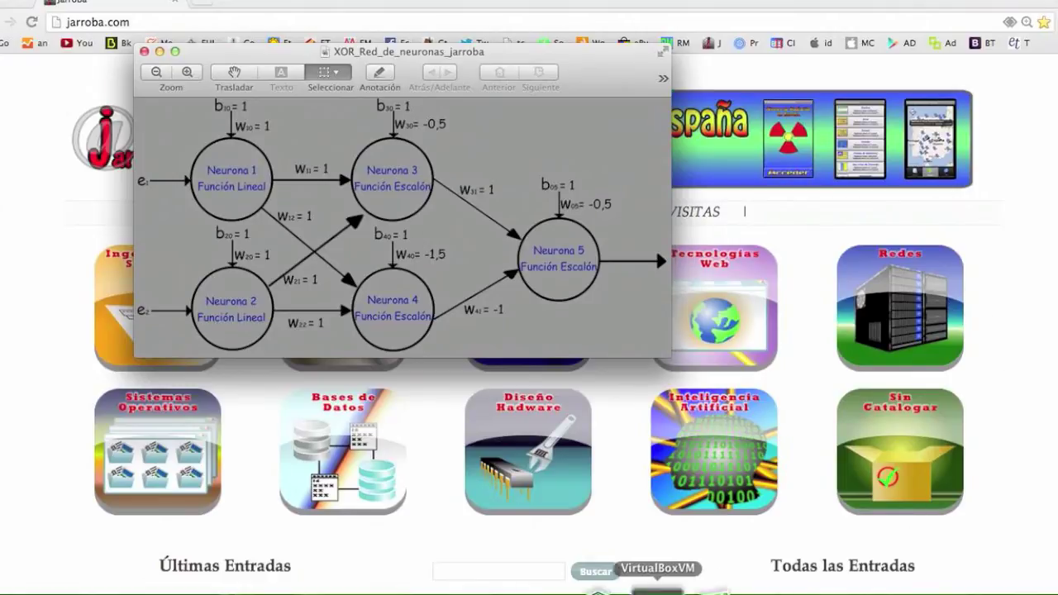
click(659, 583)
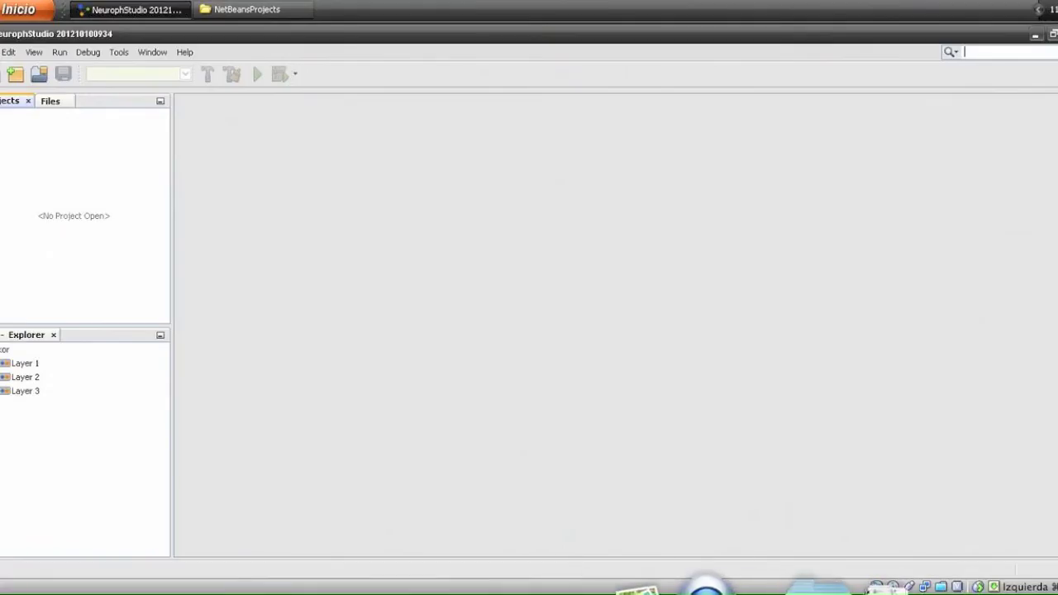
click(695, 583)
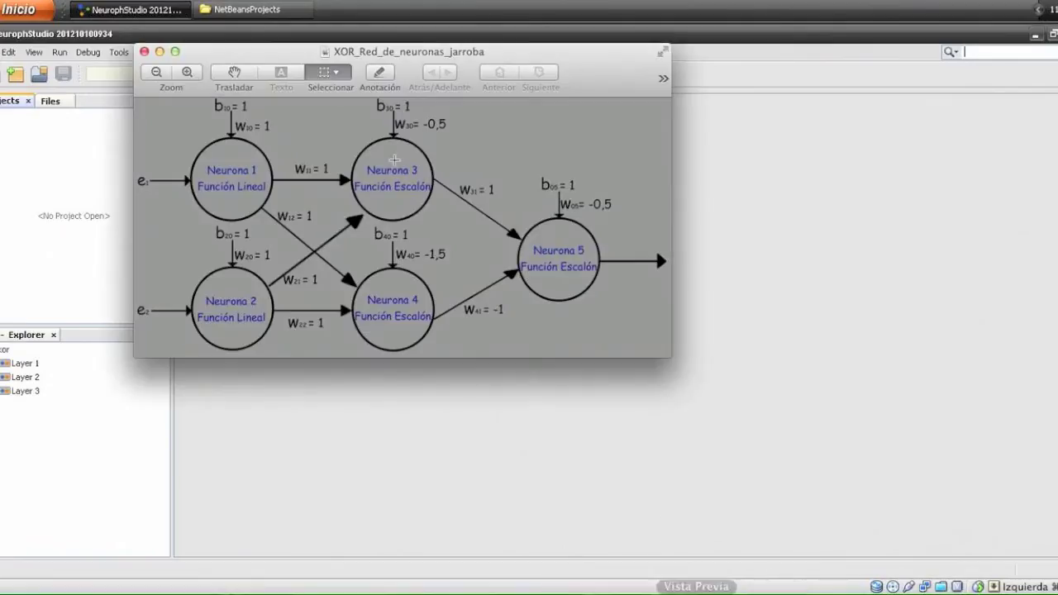
click(160, 51)
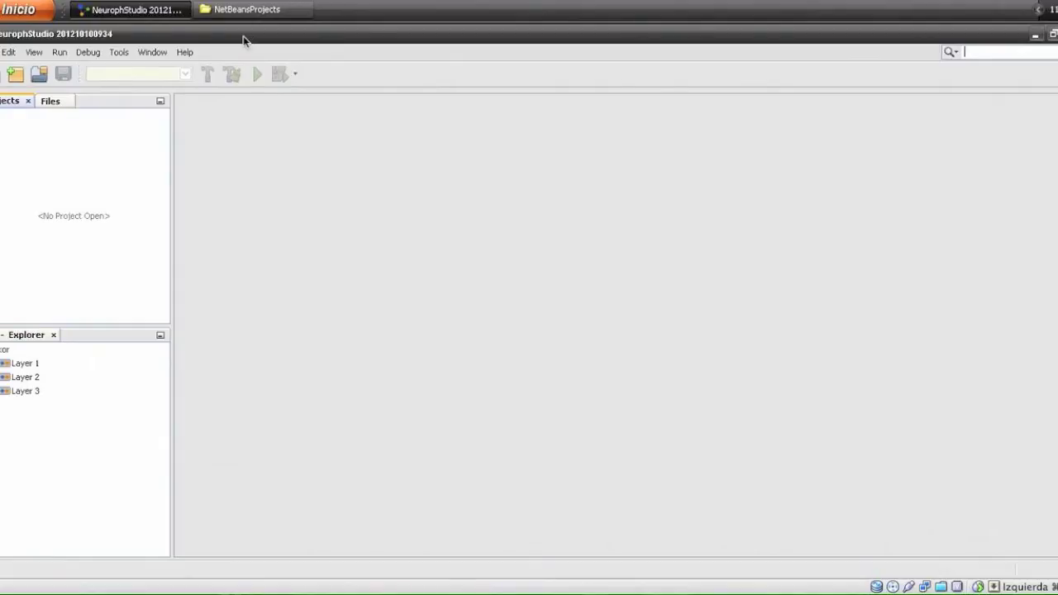
- Create a new empty Neuroph Project named XOR in the default project location
right_click(66, 155)
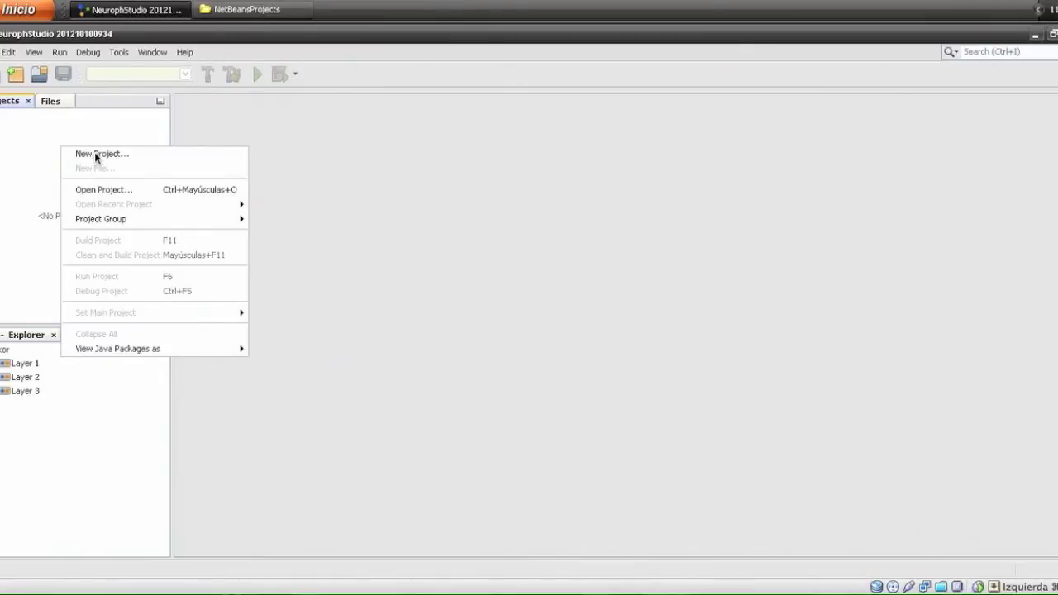
click(96, 155)
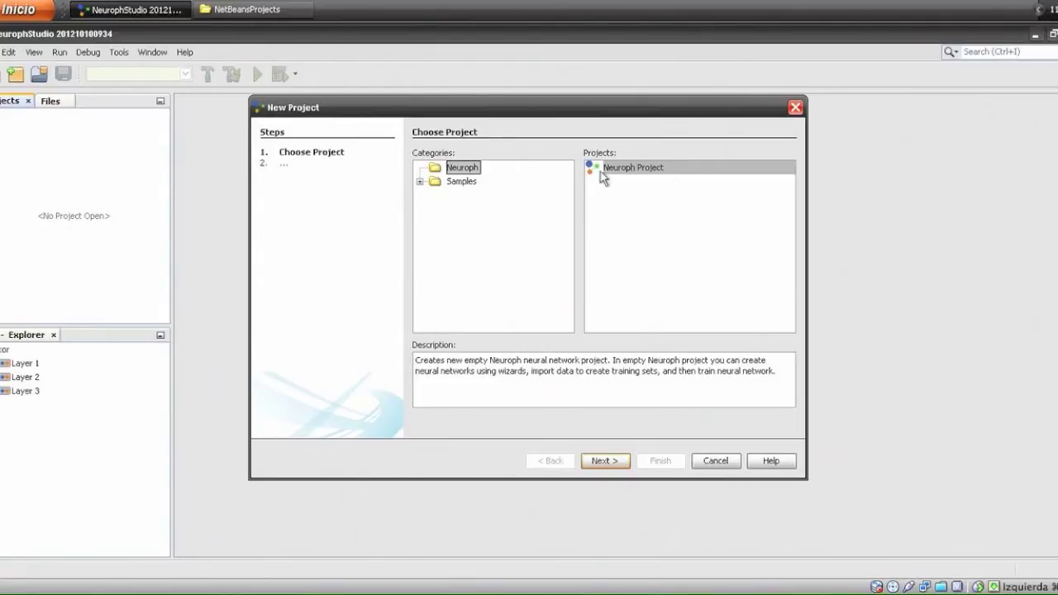
click(420, 181)
click(459, 196)
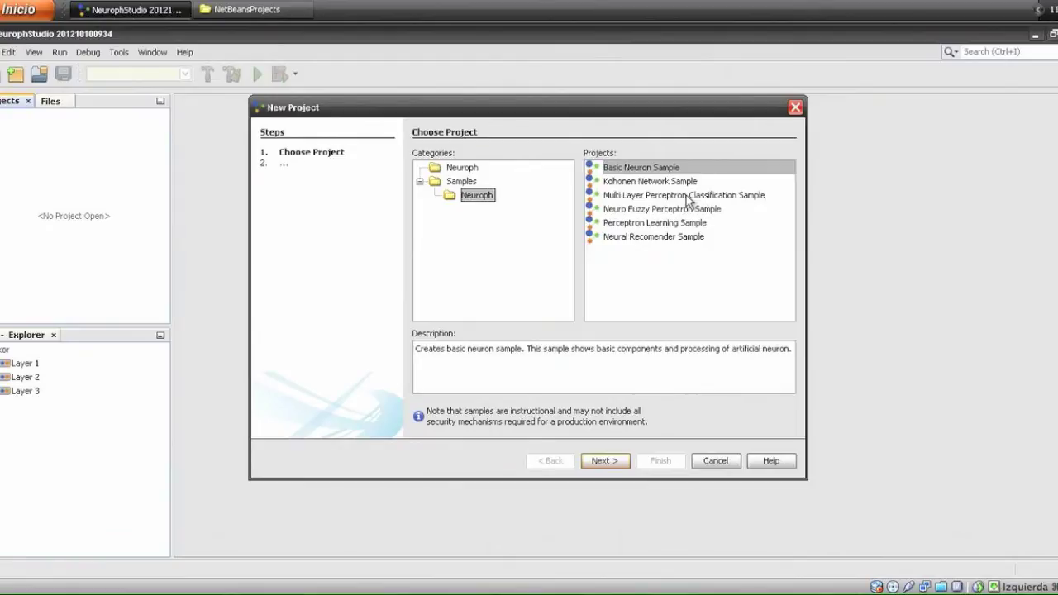
click(456, 170)
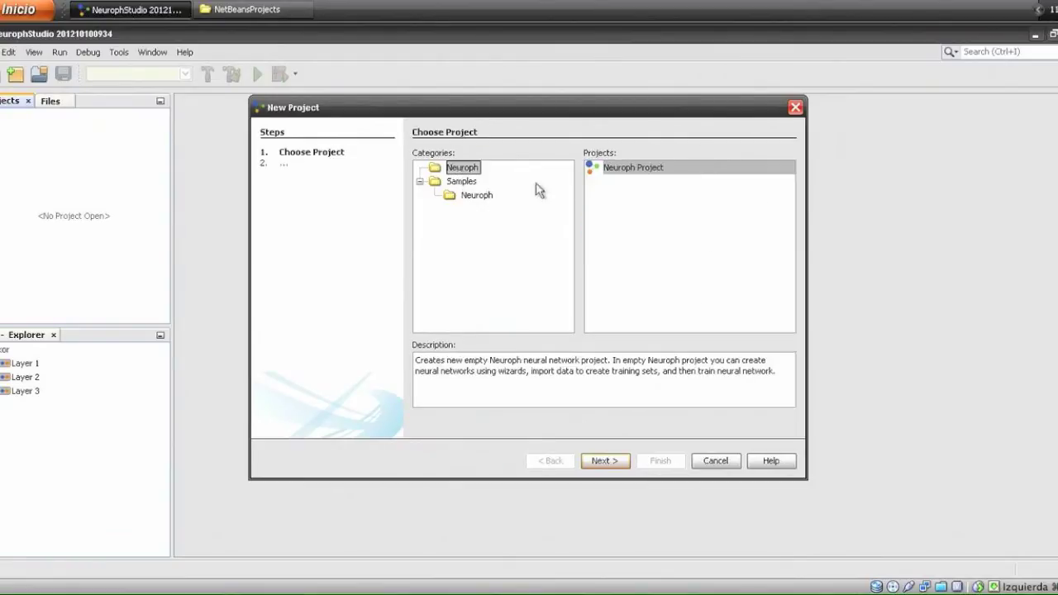
click(613, 464)
text(XOR)
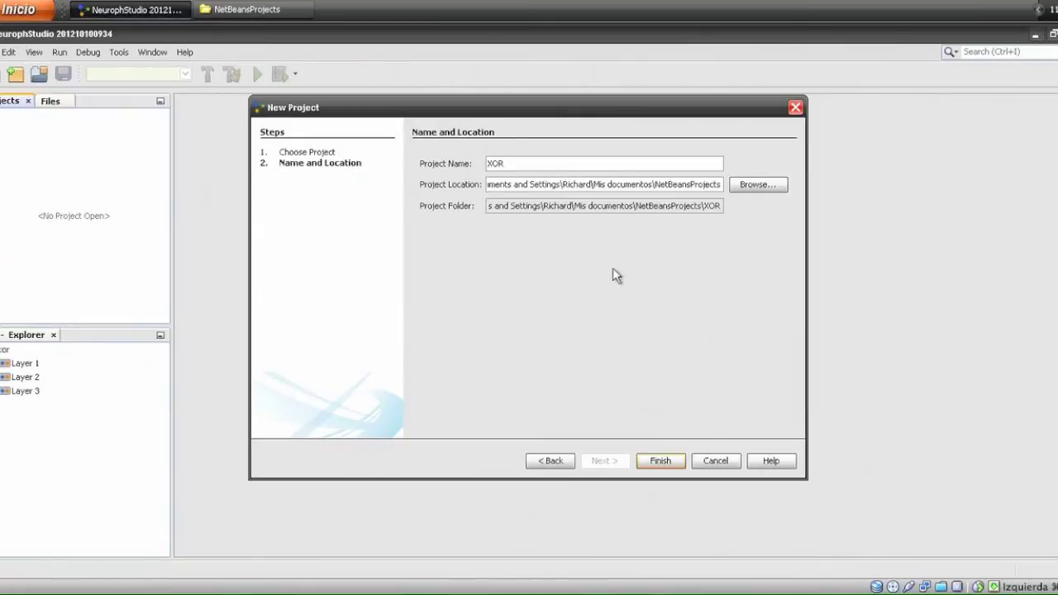
click(659, 463)
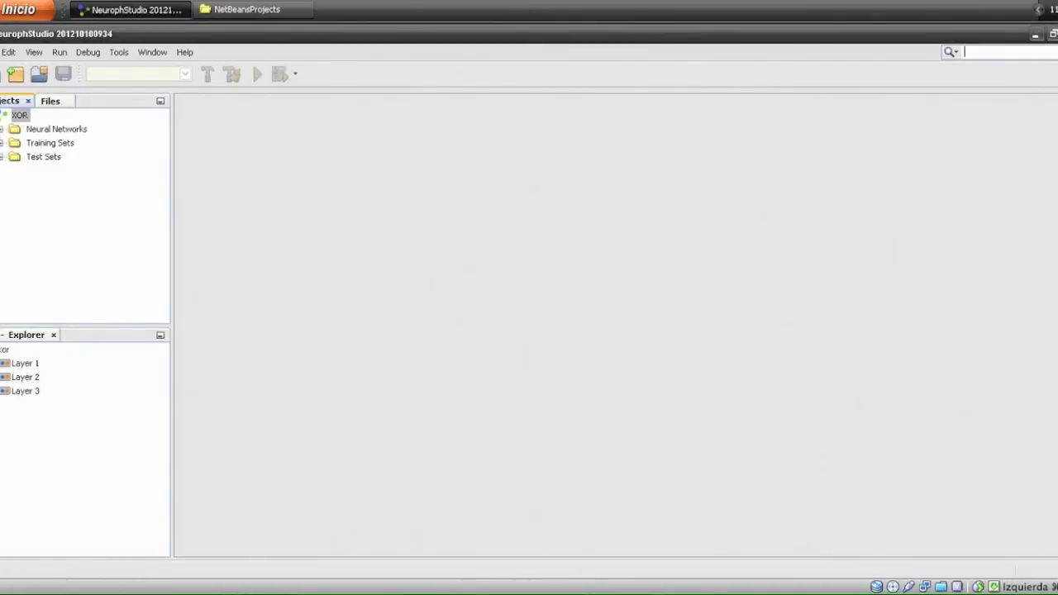
- Start a new neural network in the XOR project's Neural Networks folder and name it XORejem
click(10, 131)
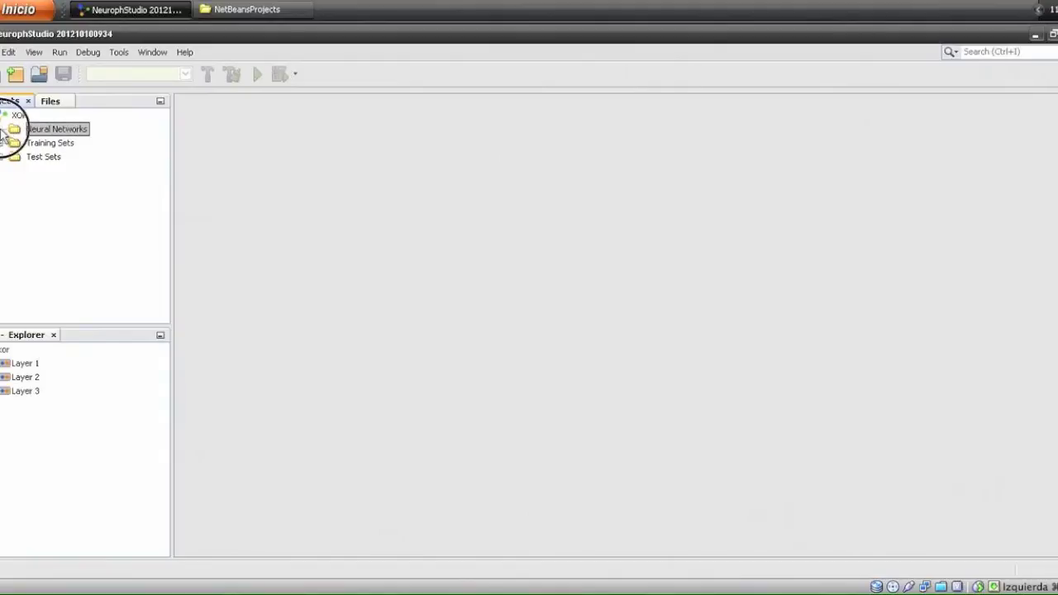
right_click(41, 132)
mouse_move(131, 137)
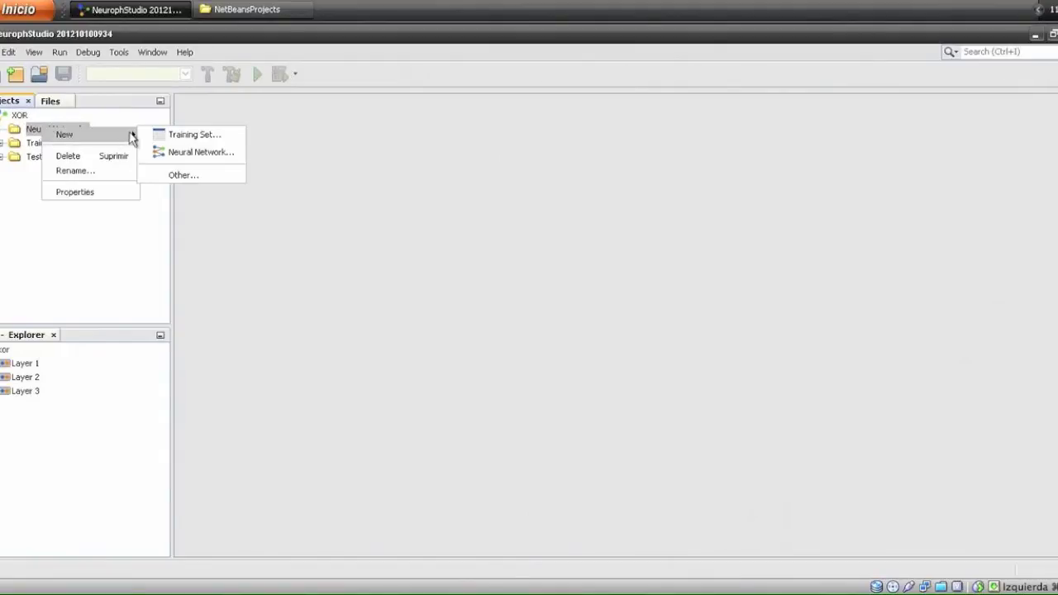
click(197, 152)
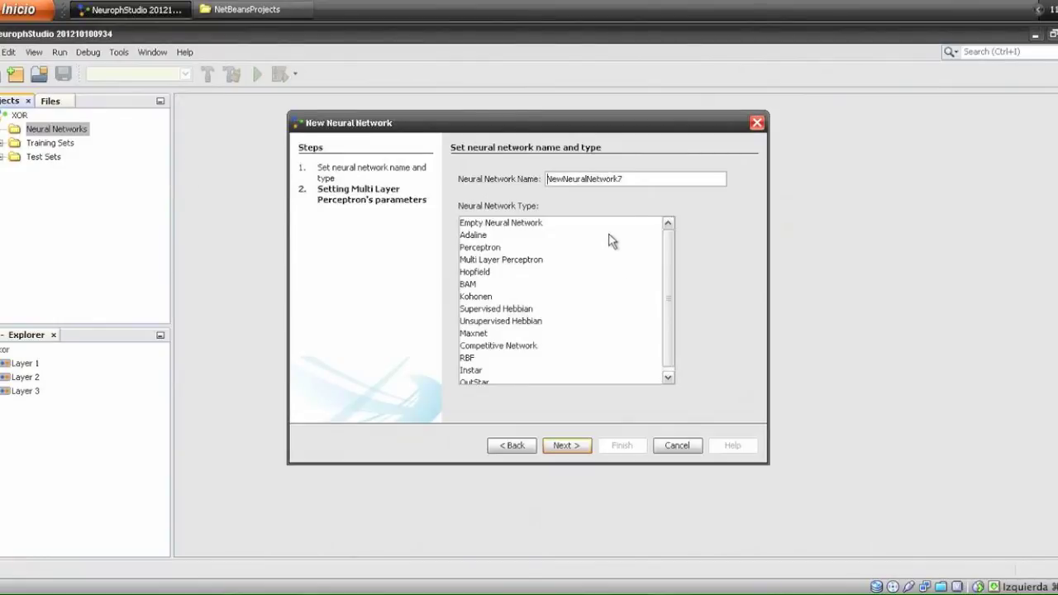
drag(636, 178, 545, 182)
key(BackSpace)
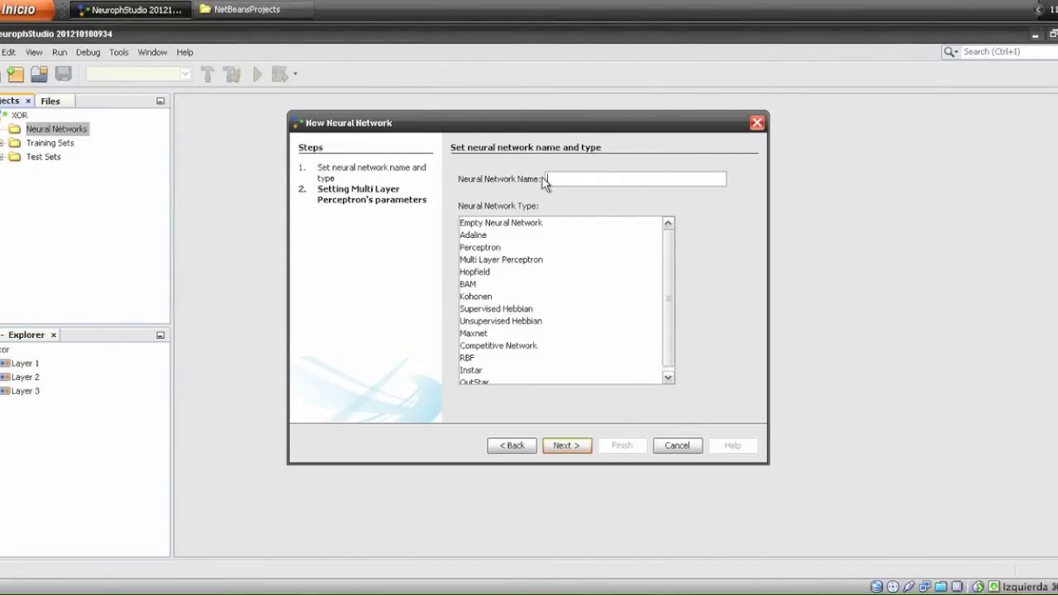
text(XORejem)
- Choose Multi Layer Perceptron as the neural network type and proceed to its parameters
click(504, 248)
click(513, 261)
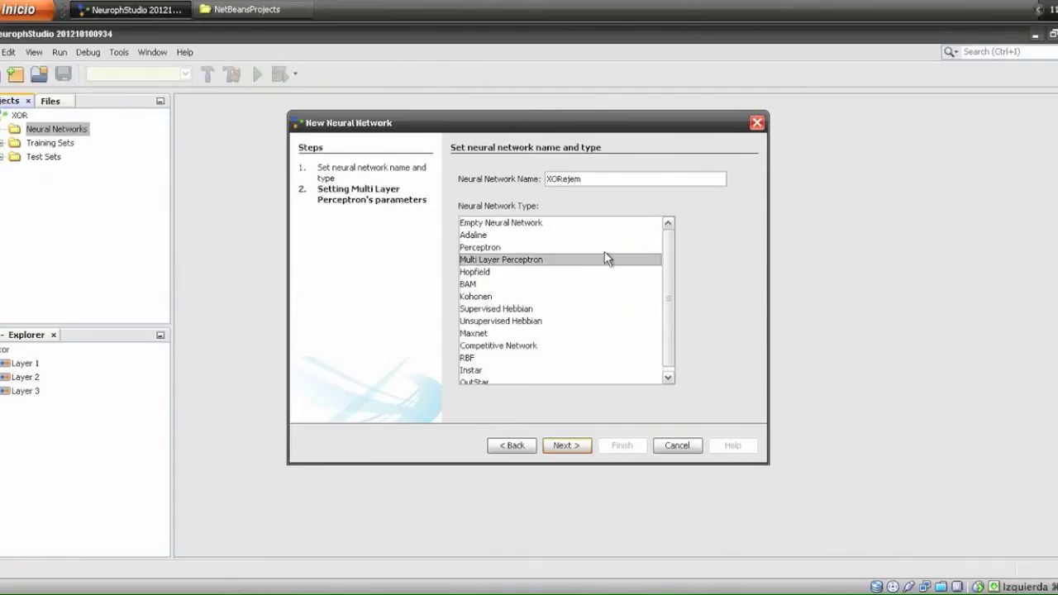
click(488, 297)
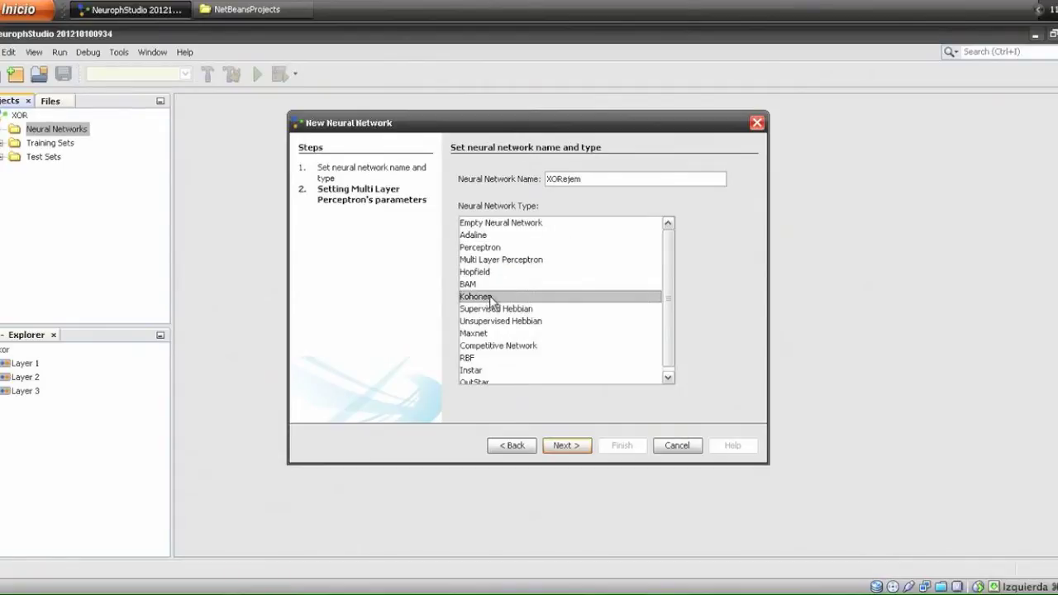
scroll(548, 323, down, 1)
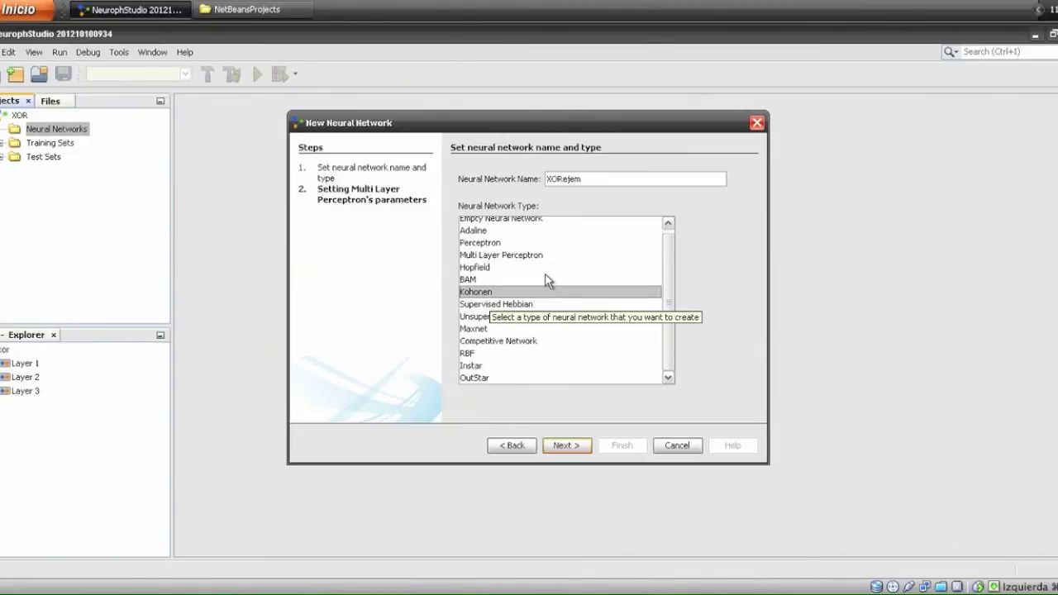
scroll(547, 281, up, 1)
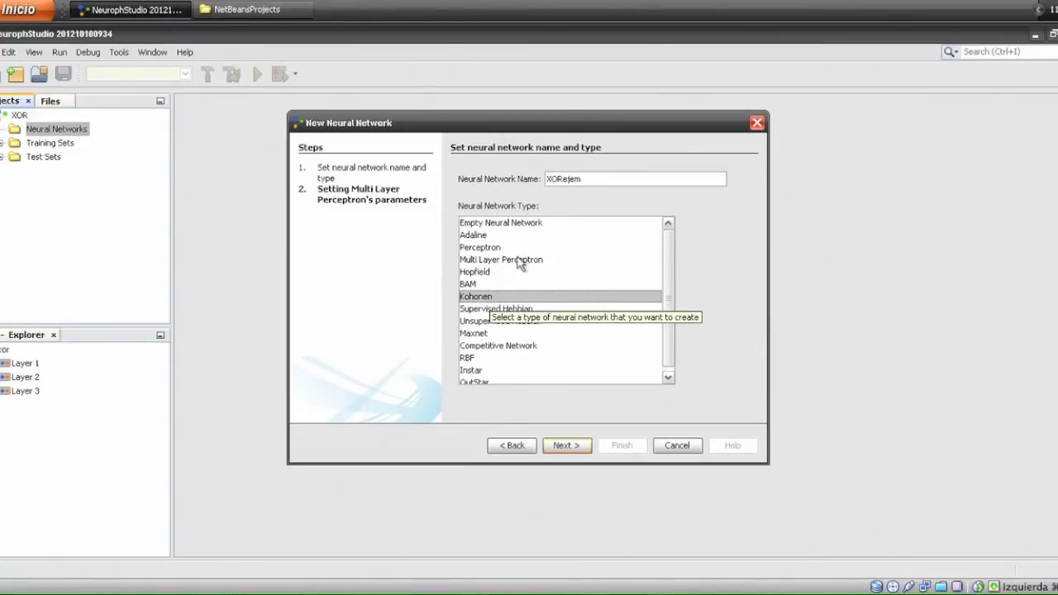
click(520, 262)
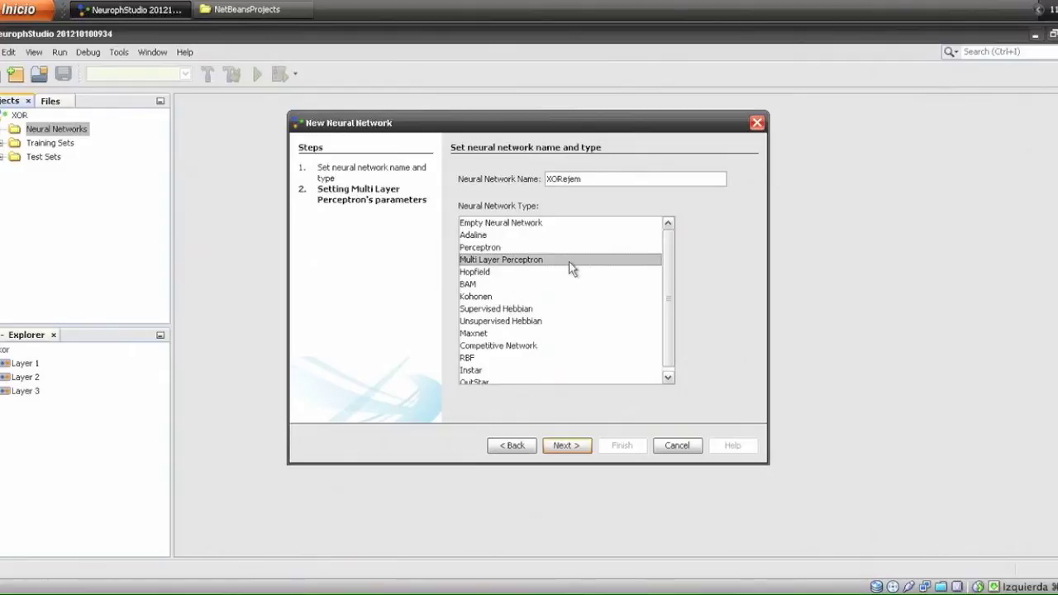
click(567, 446)
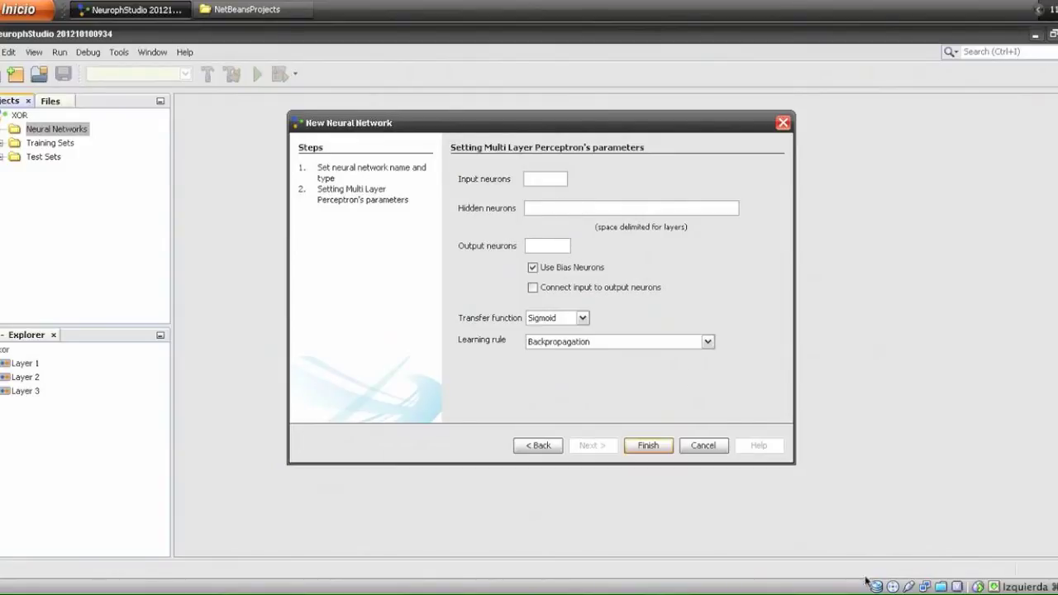
- Examine the neuron layers in the XOR network diagram and the separating lines in the Puerta XOR plot
click(987, 591)
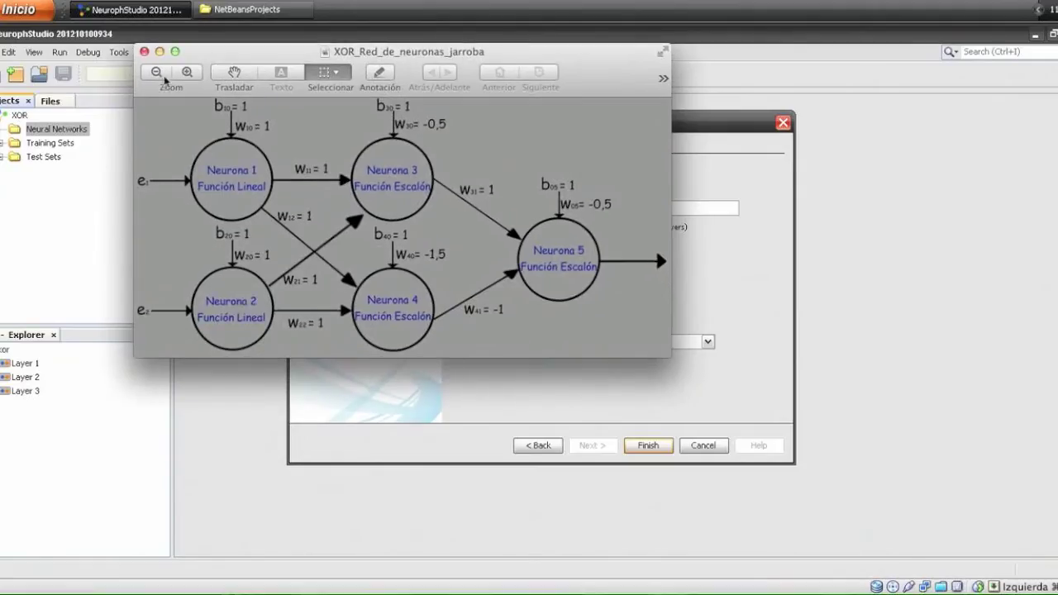
drag(175, 116, 286, 351)
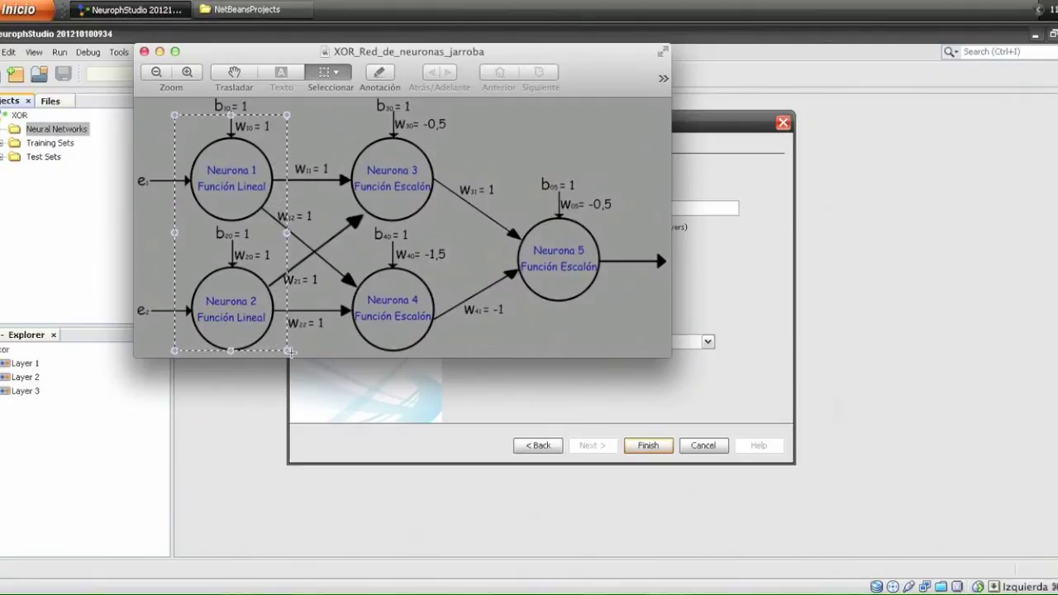
drag(351, 115, 445, 342)
drag(517, 162, 620, 356)
click(507, 130)
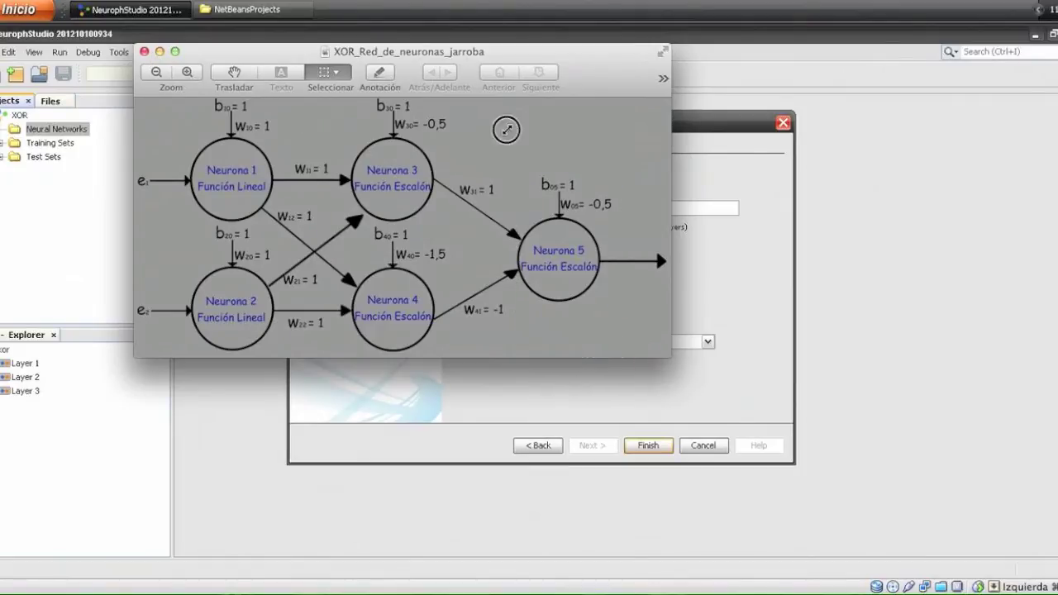
click(909, 584)
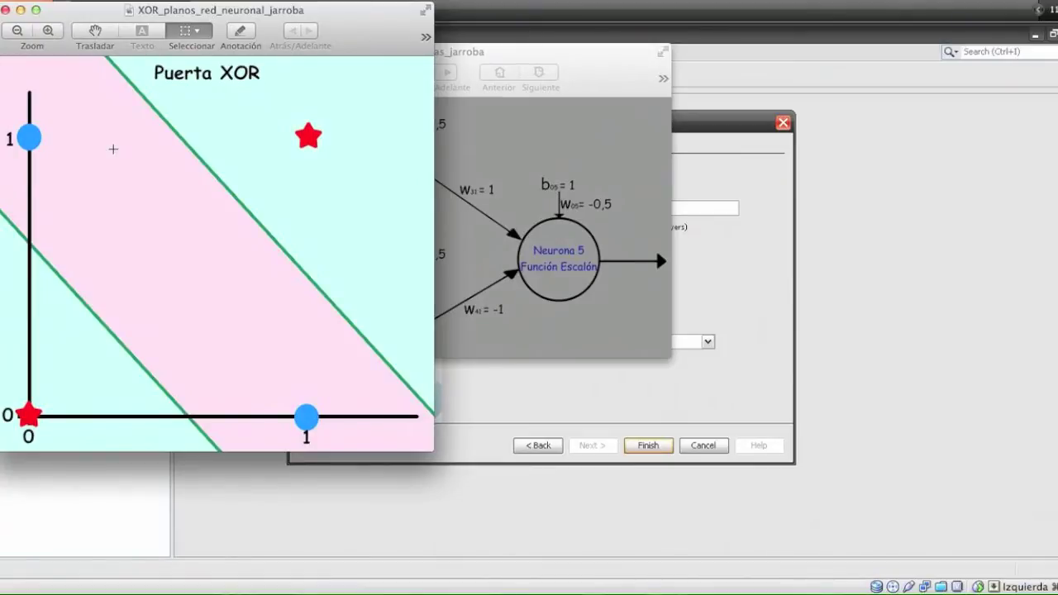
click(21, 10)
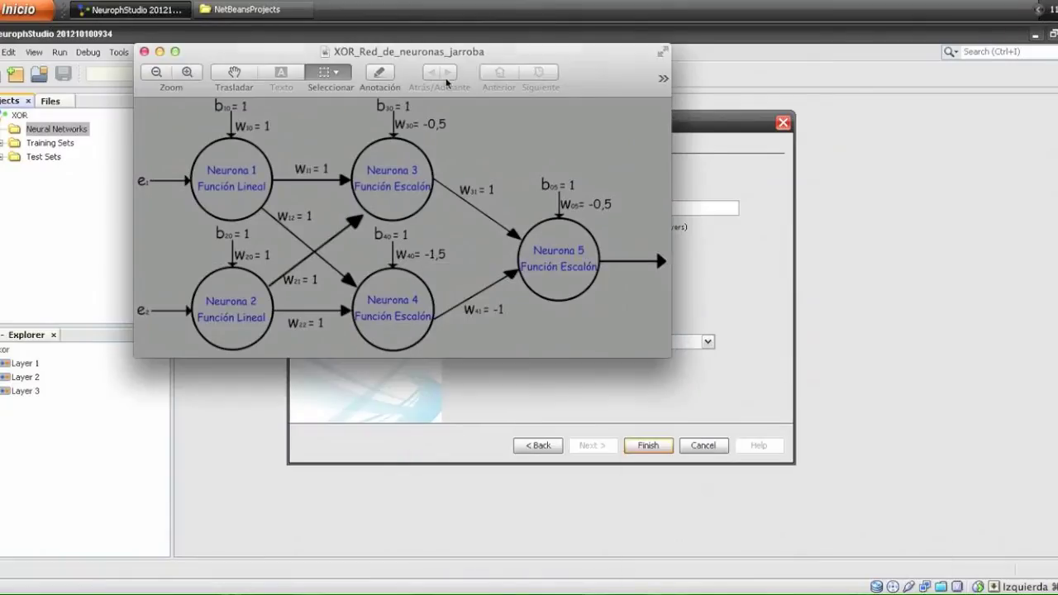
click(157, 58)
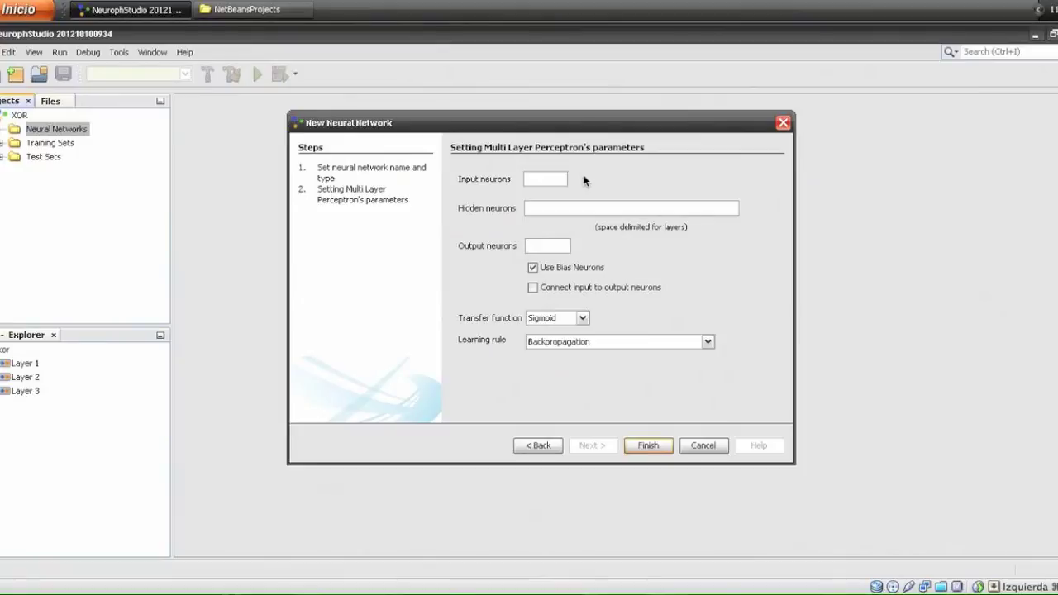
- Set the perceptron to 2 input neurons, 2 hidden neurons and 1 output neuron
text(2)
click(551, 205)
text(2)
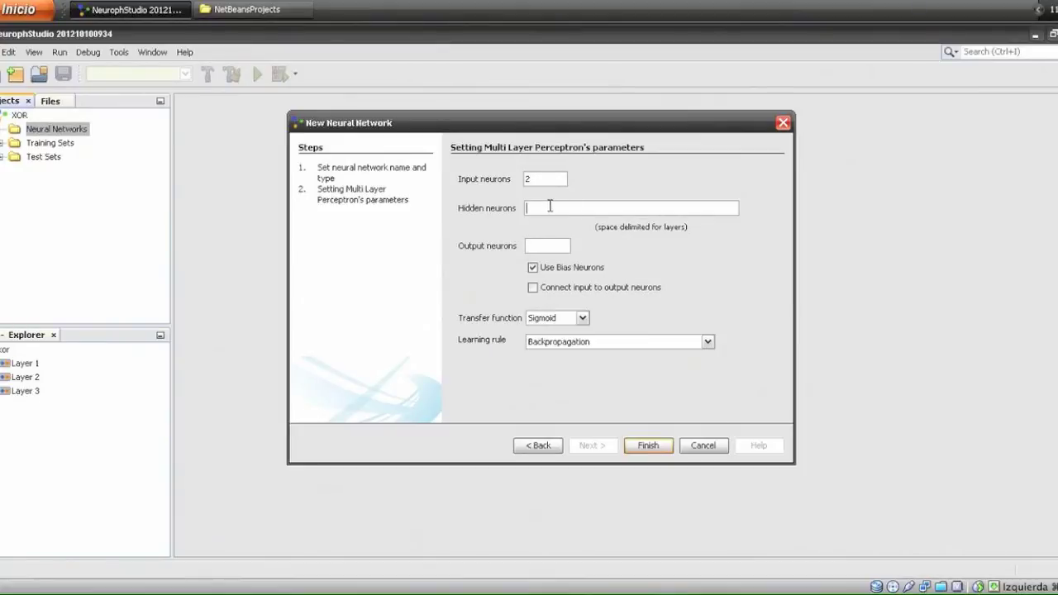
click(541, 244)
text(1)
- Select the Sigmoid transfer function and the Backpropagation learning rule, and create the network
click(583, 318)
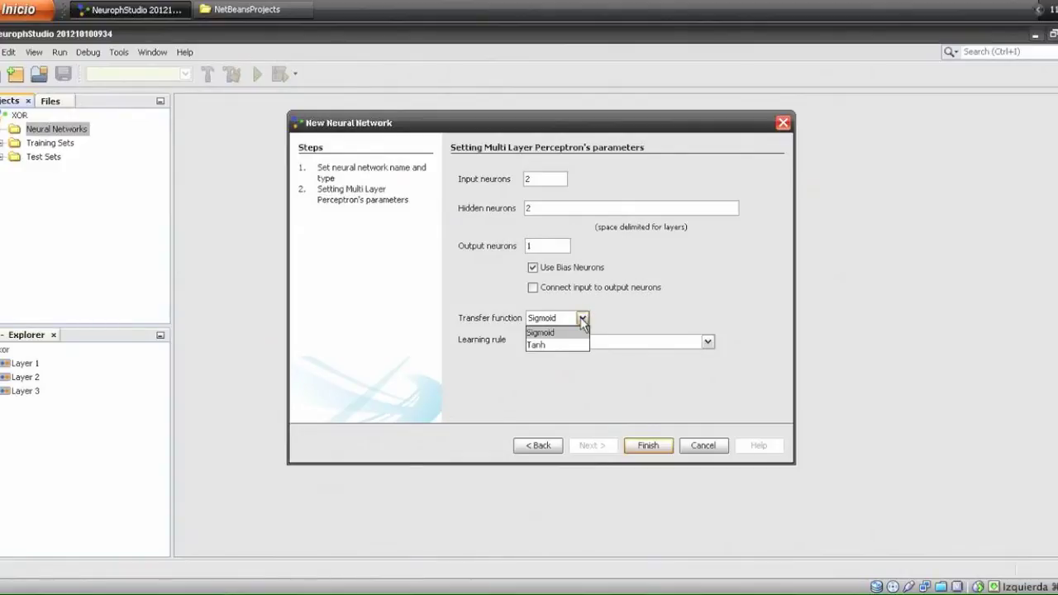
click(562, 333)
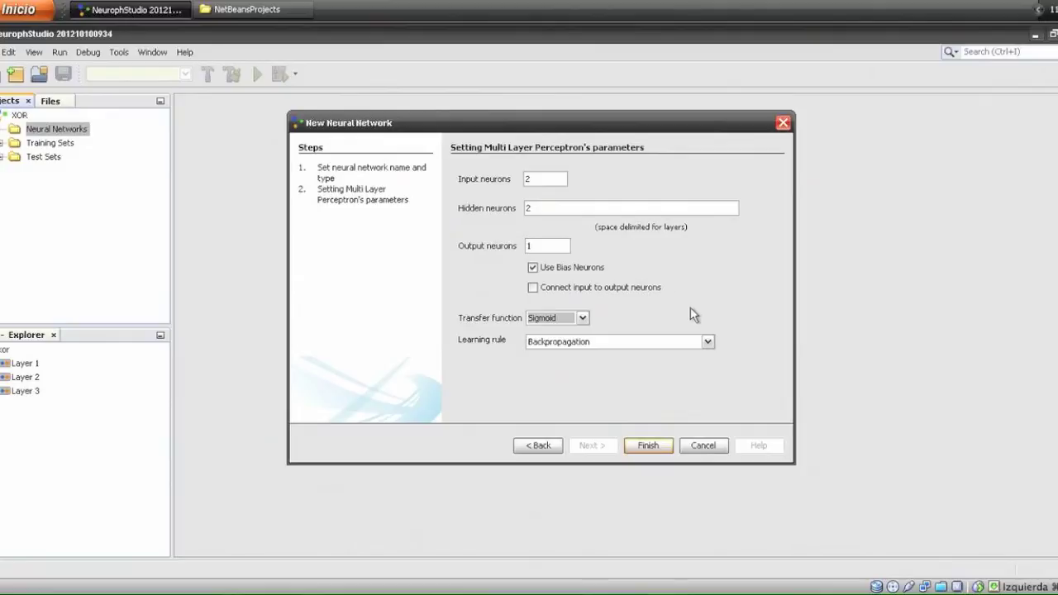
click(707, 342)
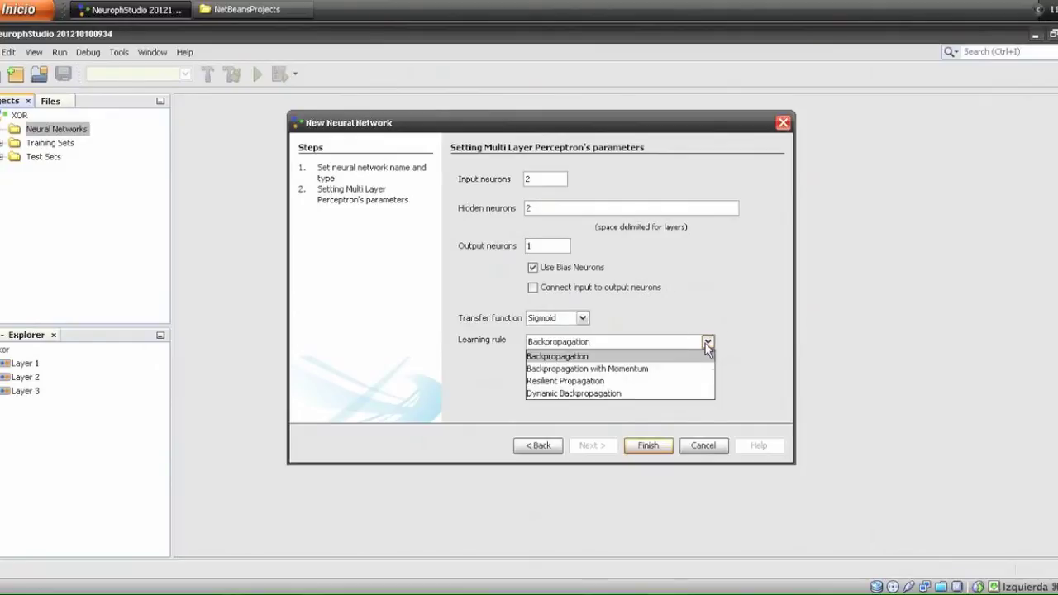
click(584, 356)
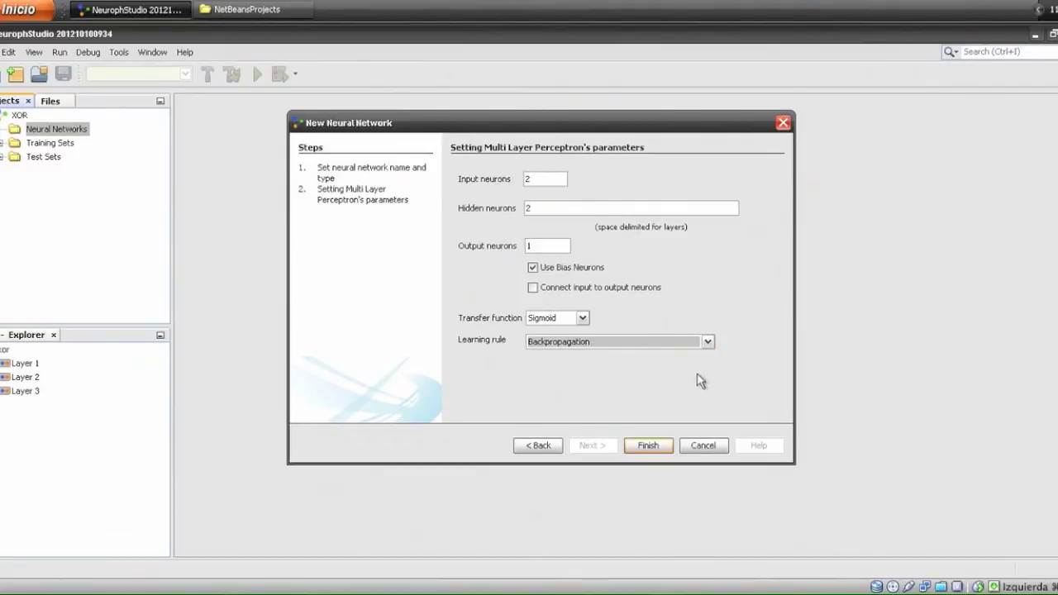
click(662, 444)
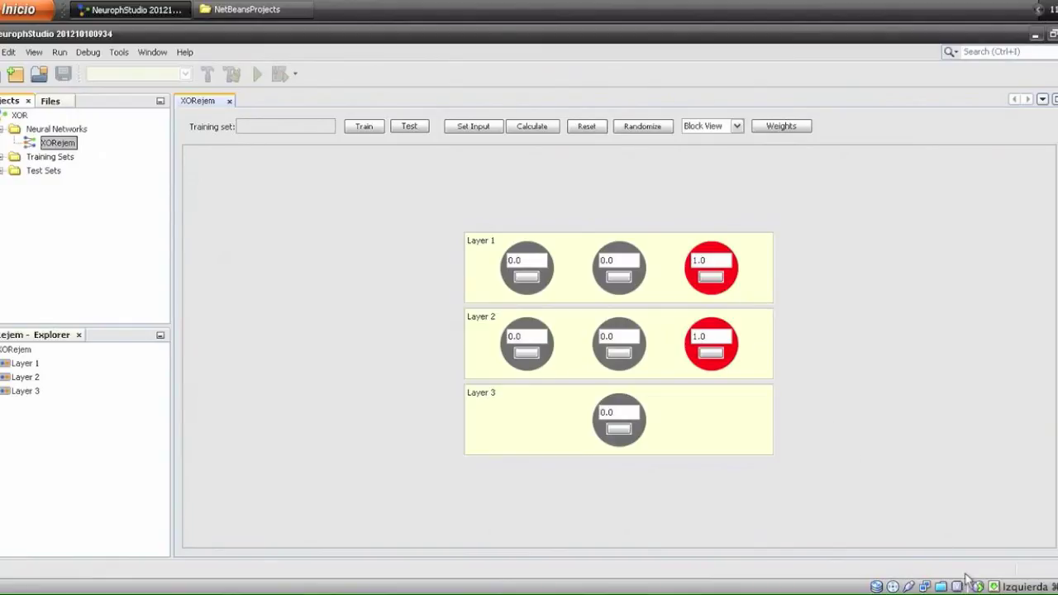
- Compare the XOR reference network diagram with the created network's neurons and connections in Graph View, ending in Block View
click(992, 585)
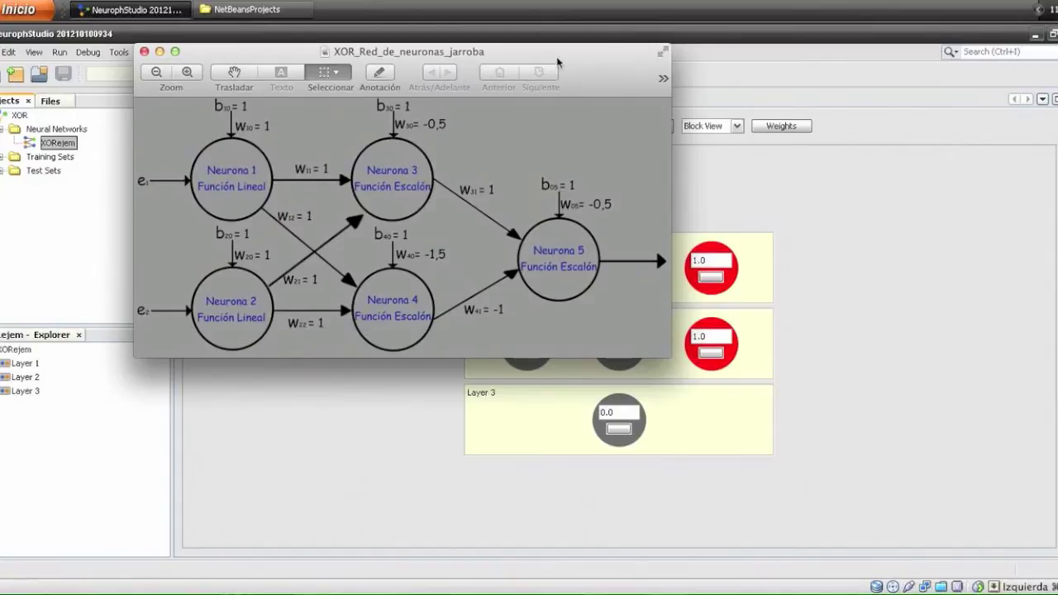
drag(588, 57, 489, 77)
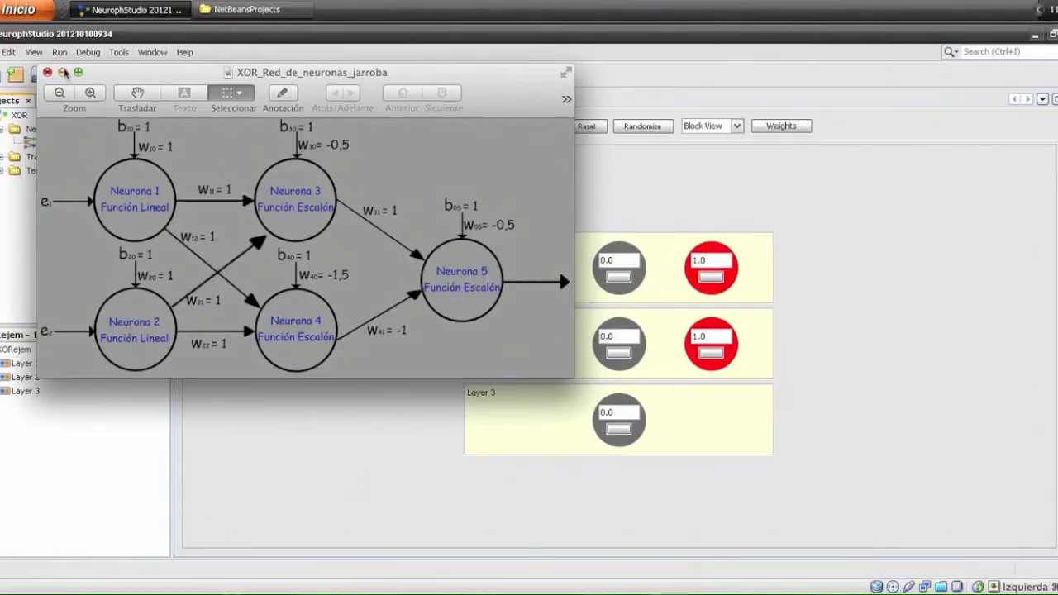
drag(66, 79, 108, 83)
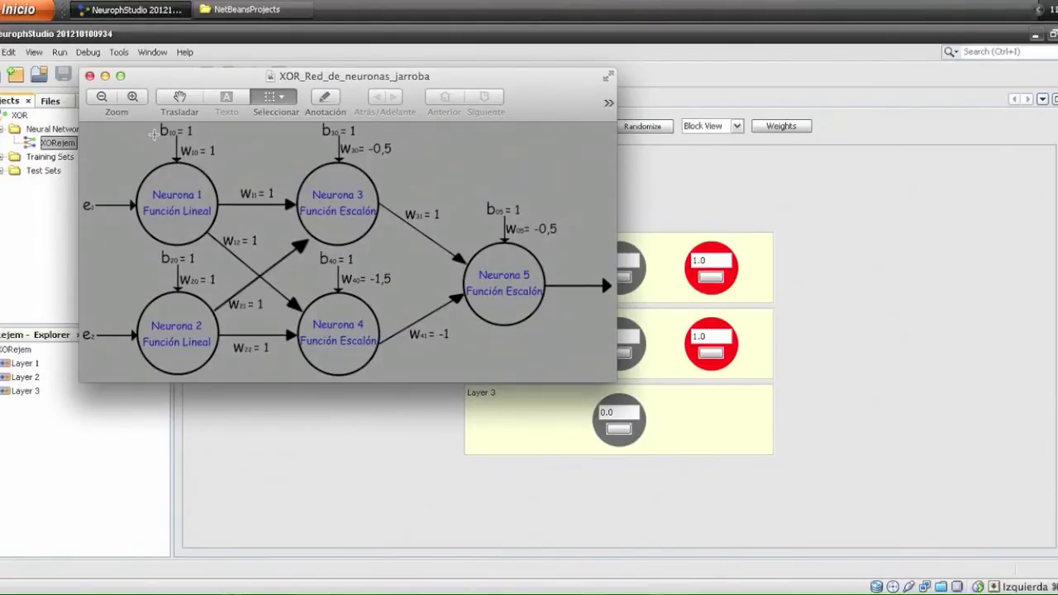
click(90, 75)
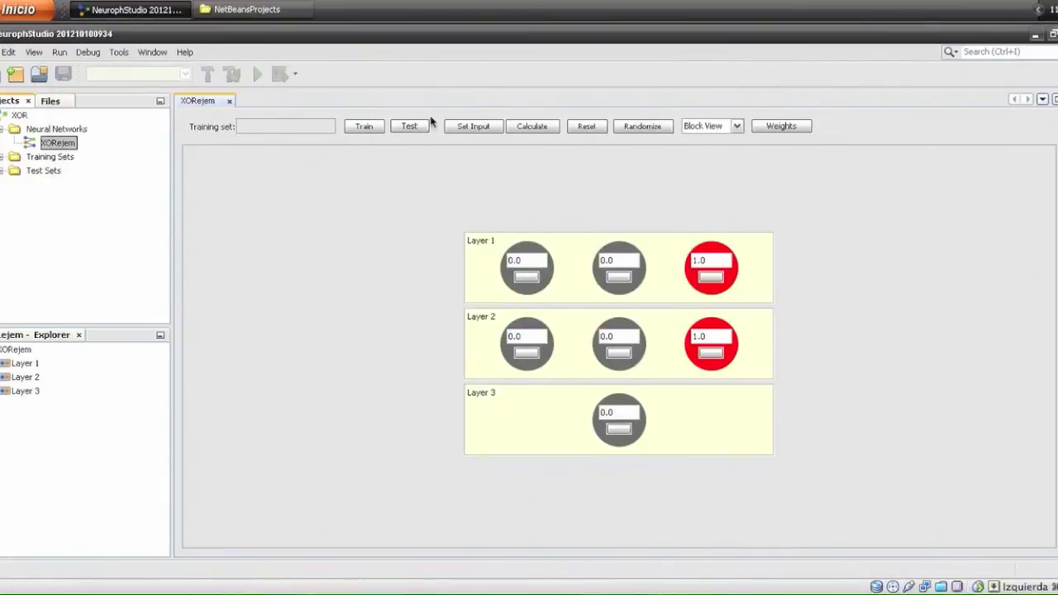
click(738, 128)
click(719, 152)
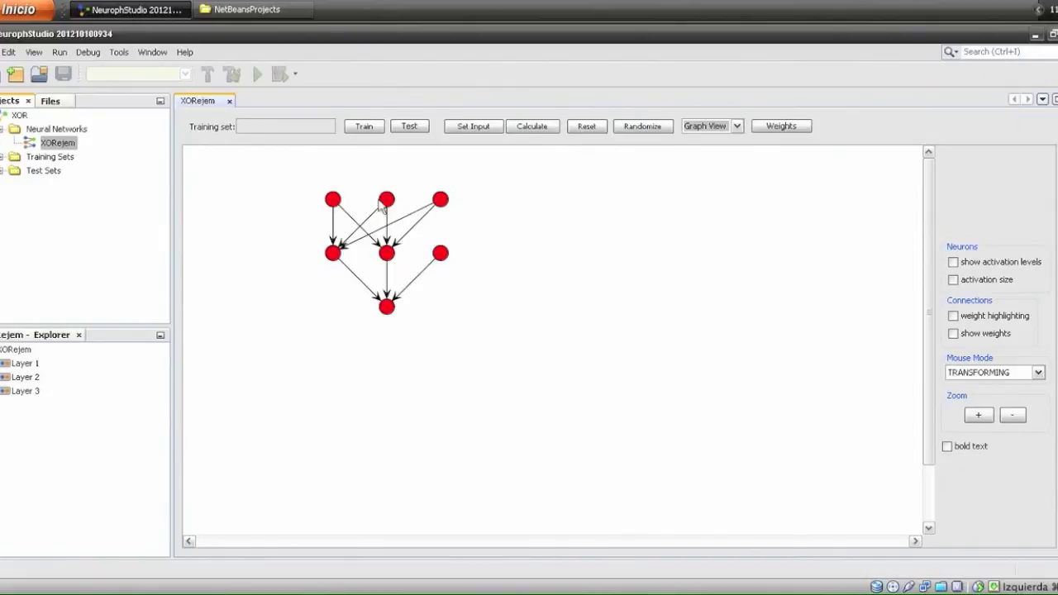
click(737, 126)
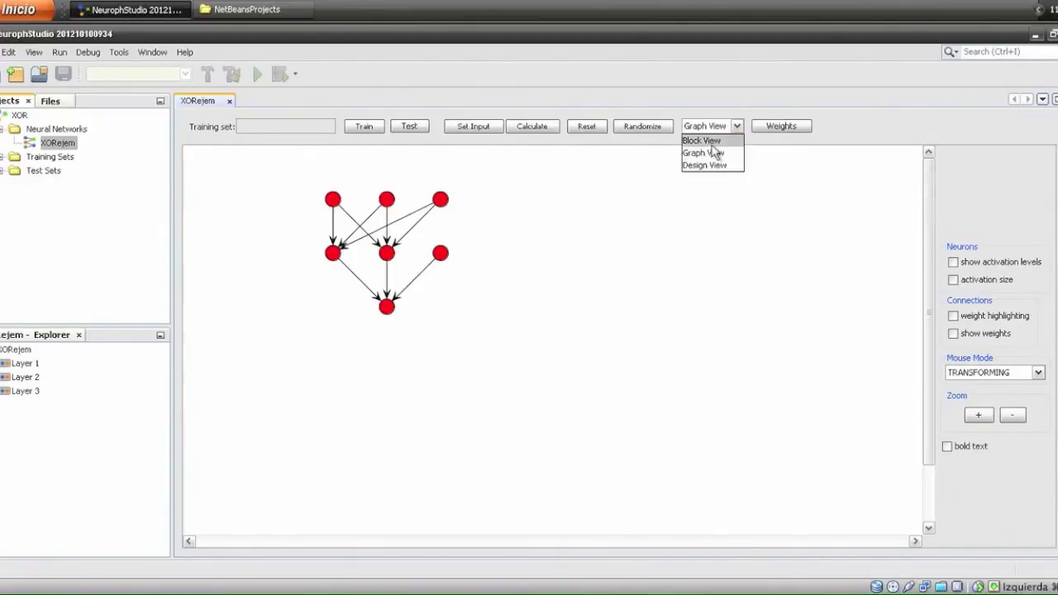
click(707, 137)
- Start a new training set in the XOR project, named setXOR and of type Supervised
click(51, 157)
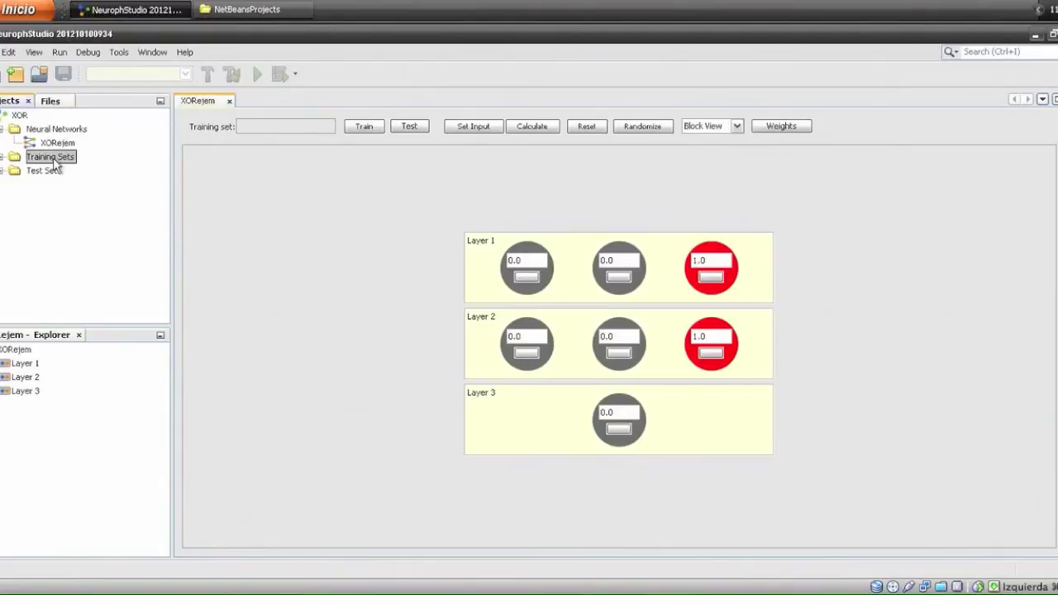
right_click(53, 159)
mouse_move(74, 165)
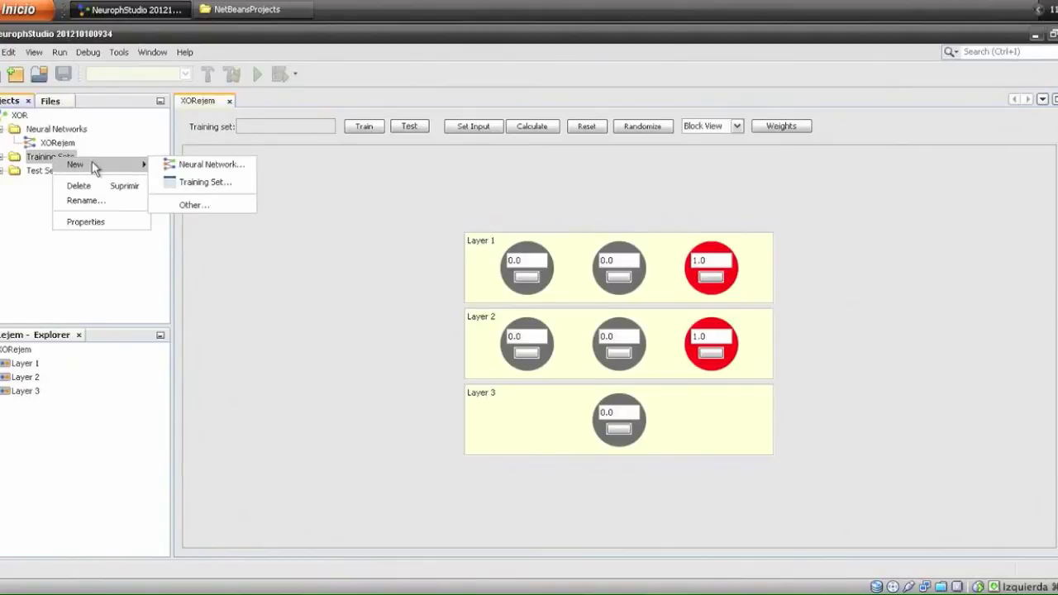
click(207, 177)
drag(603, 178, 480, 184)
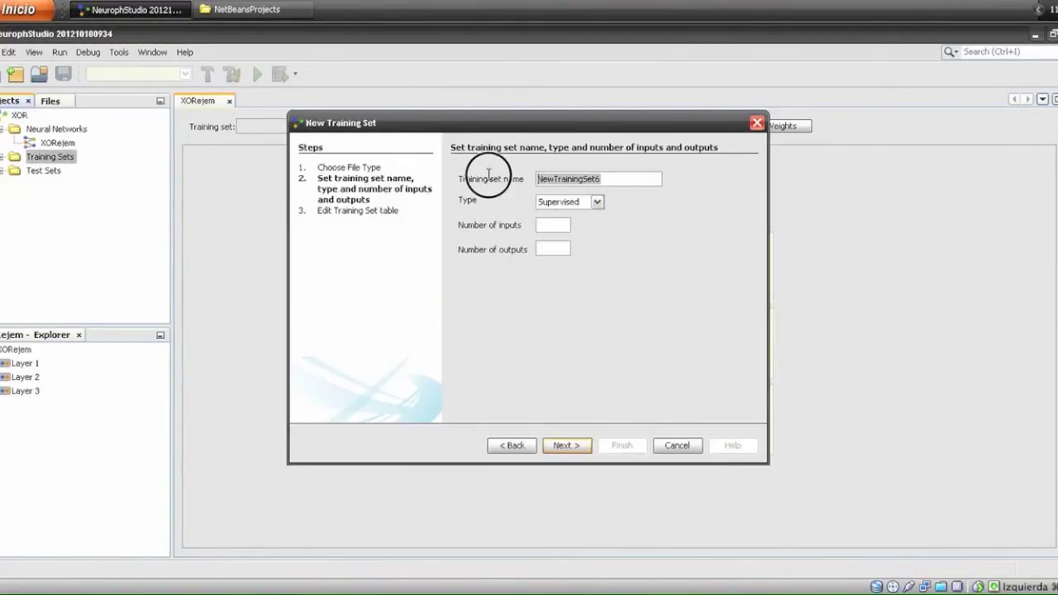
text(setXOR)
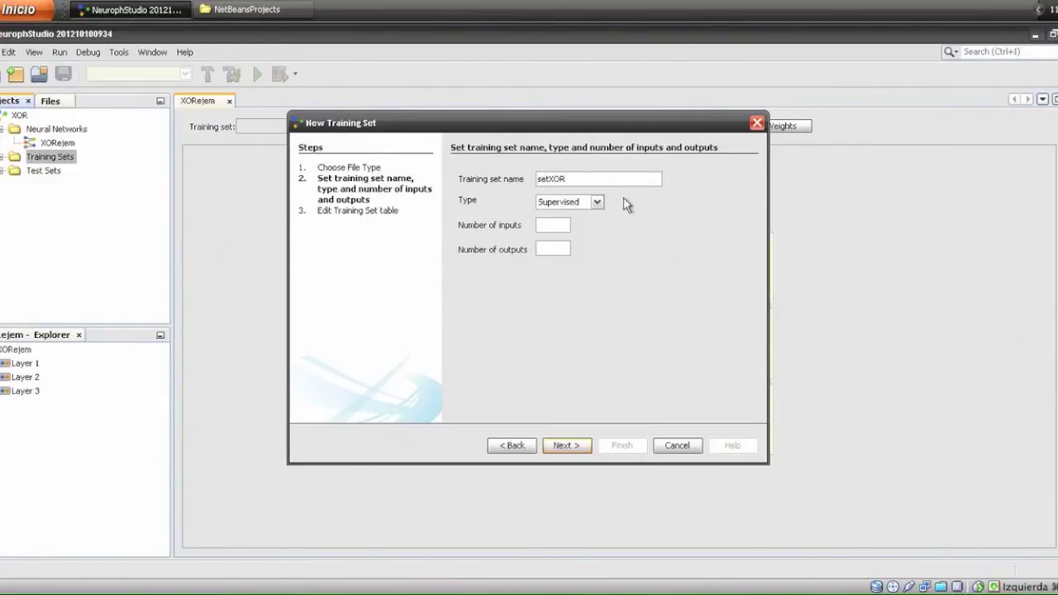
click(597, 202)
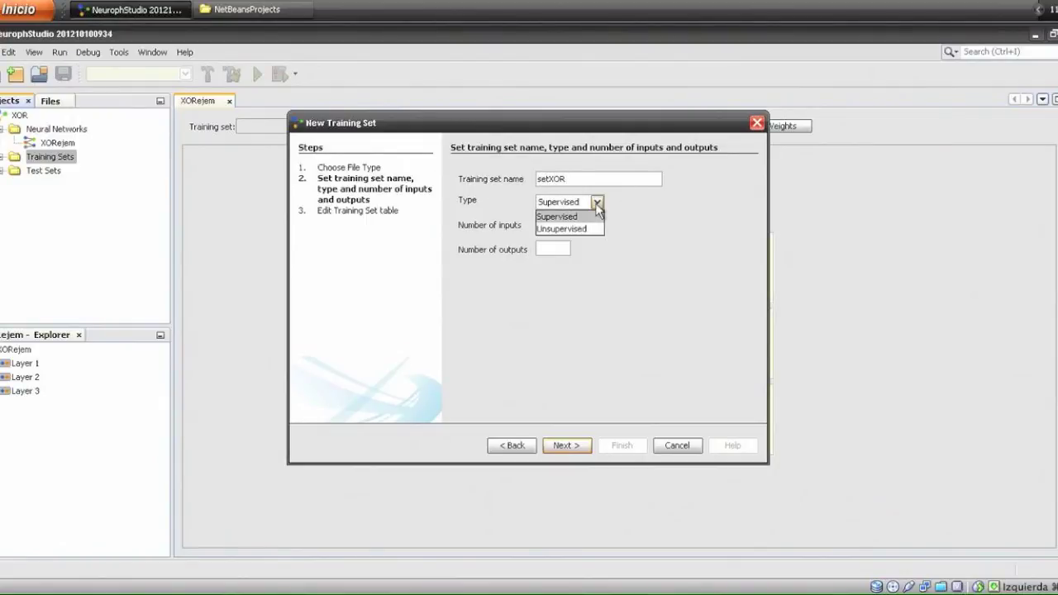
click(597, 206)
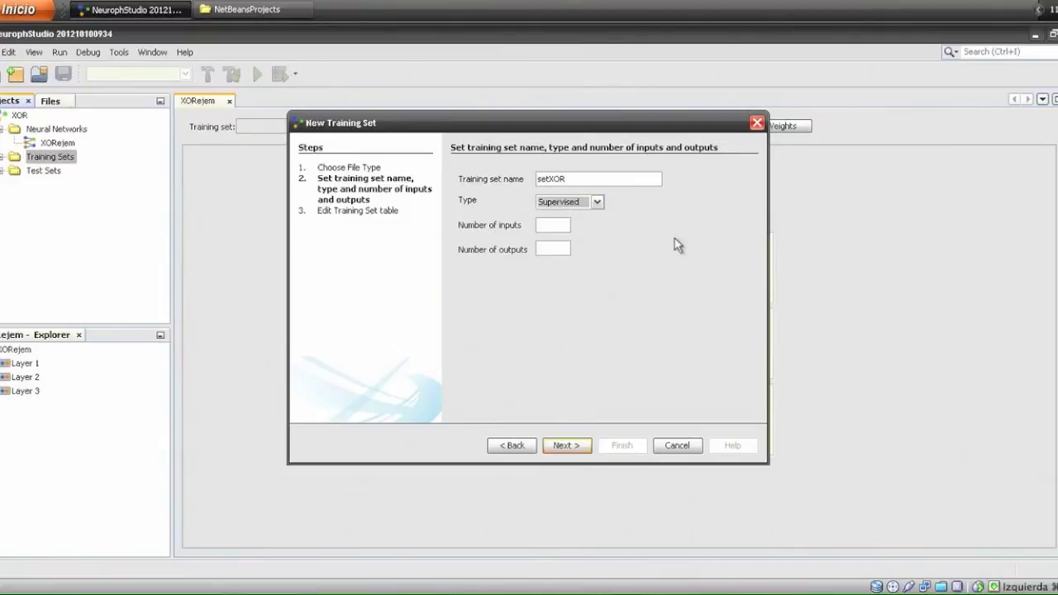
- Give the training set 2 inputs and 1 output, and proceed to its data table
click(558, 225)
text(2)
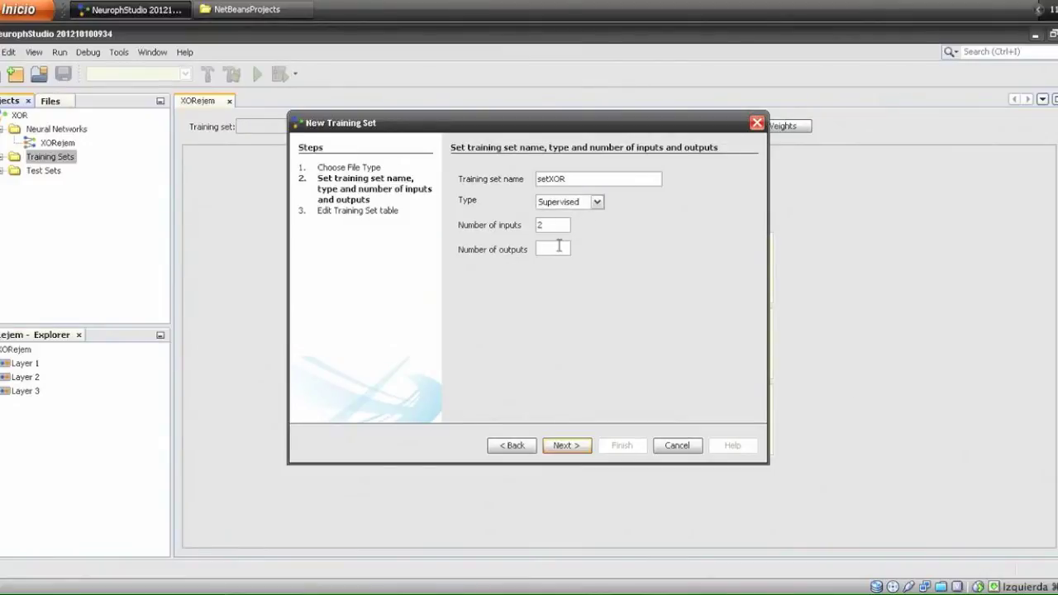
click(559, 248)
text(1)
click(574, 449)
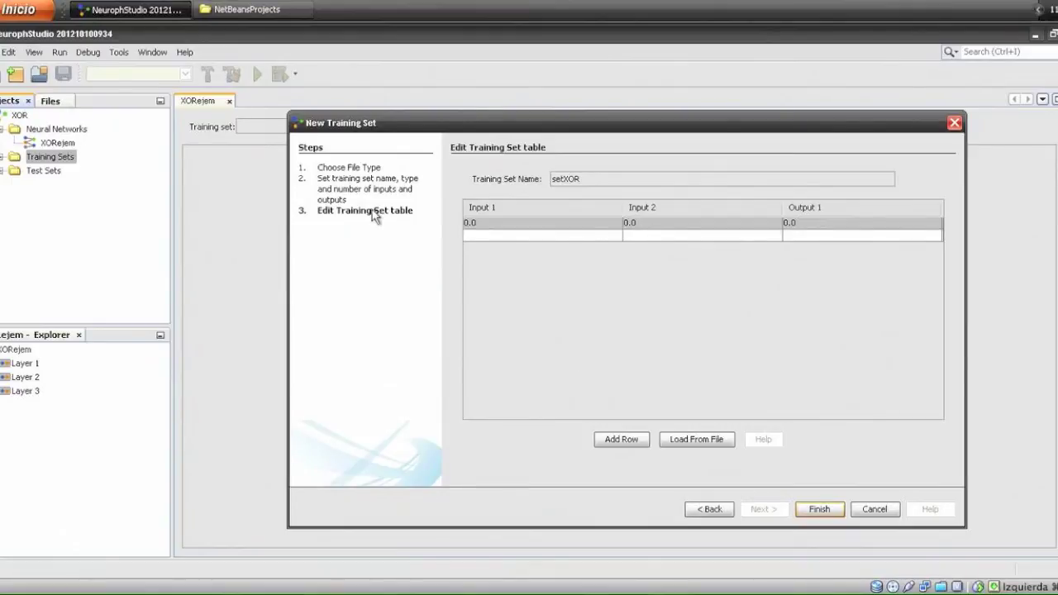
- Fill the second row of the training set table with inputs 0 and 1 and output 1
click(504, 230)
click(579, 238)
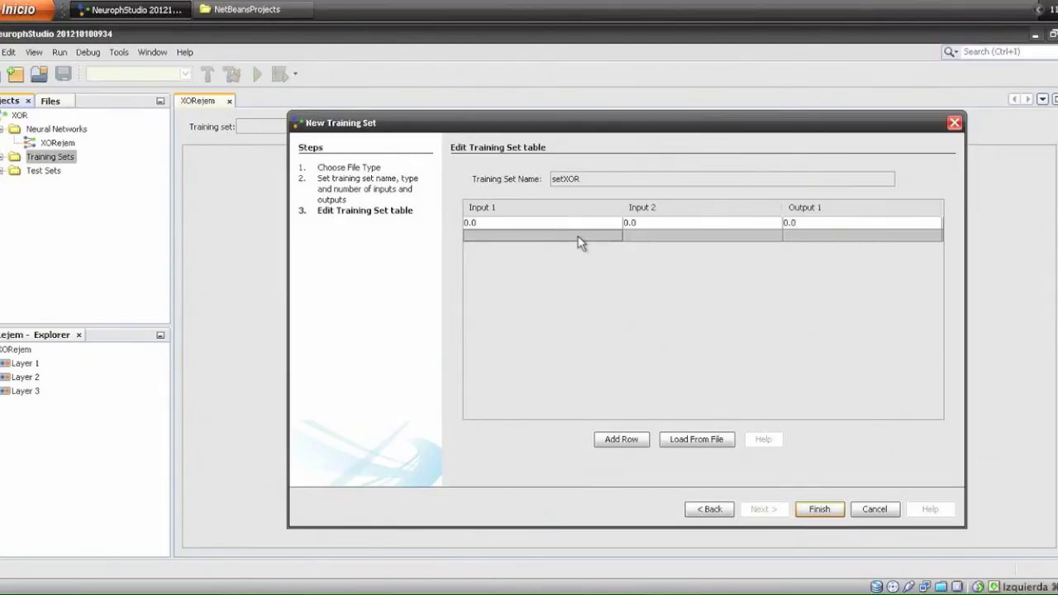
text(0)
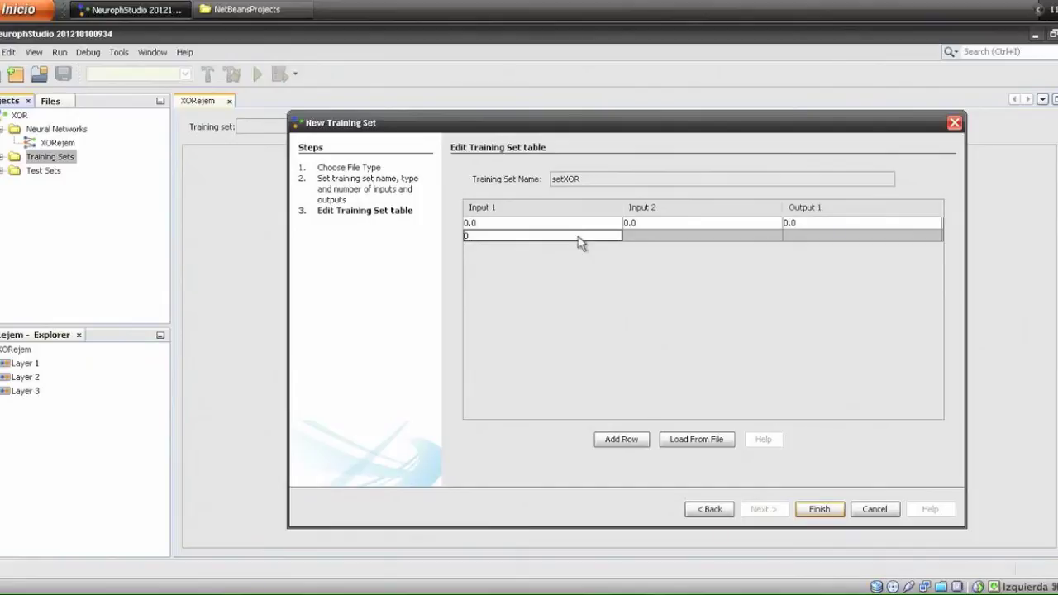
key(Tab)
text(1)
key(Tab)
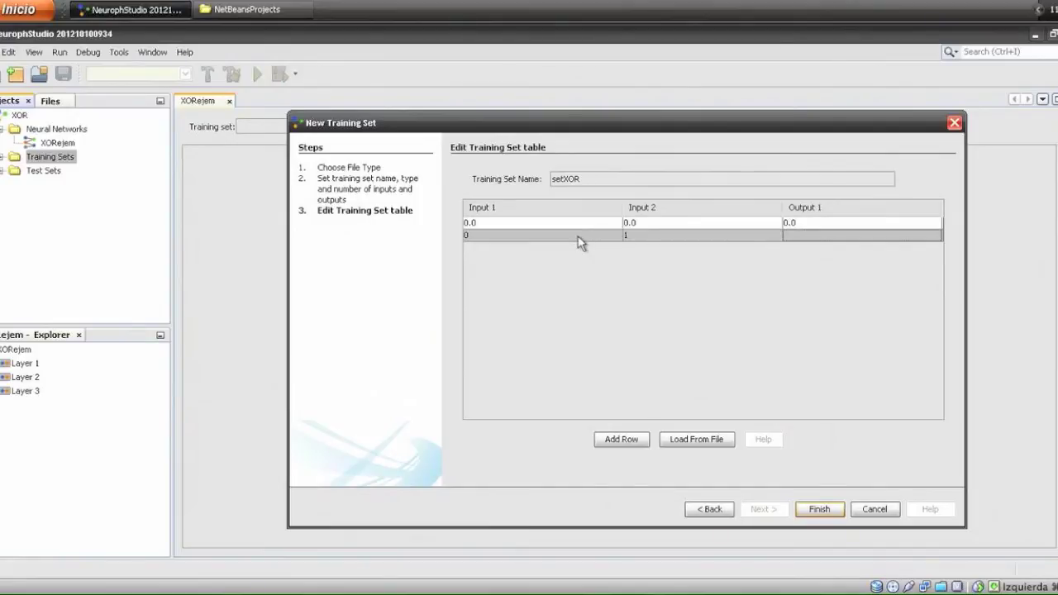
text(1)
key(Tab)
- Fill the third row of the training set table with inputs 1 and 0 and output 1
text(1)
key(Tab)
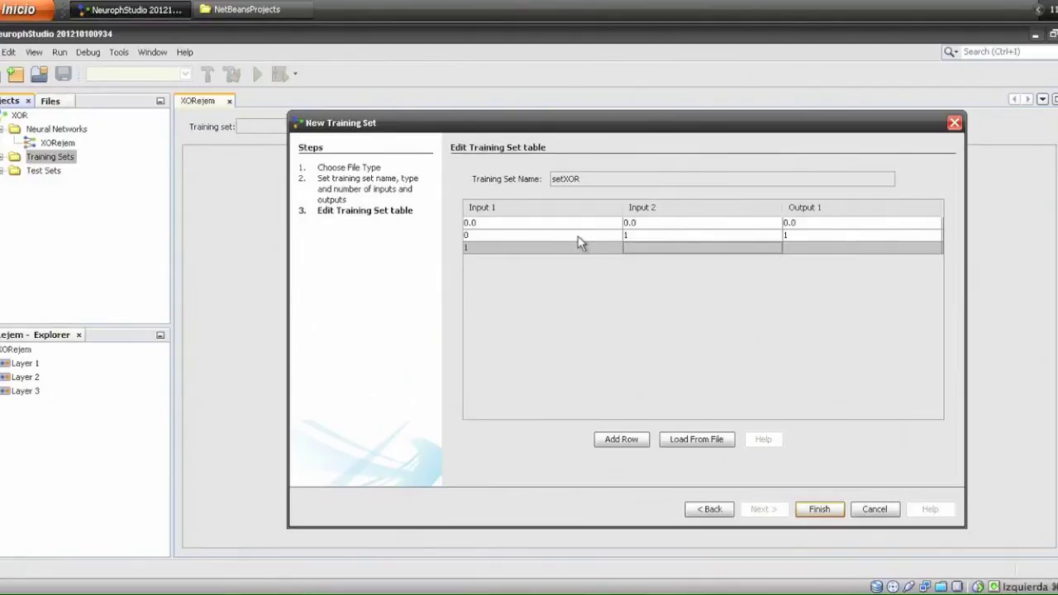
text(0)
key(Tab)
text(1)
key(Tab)
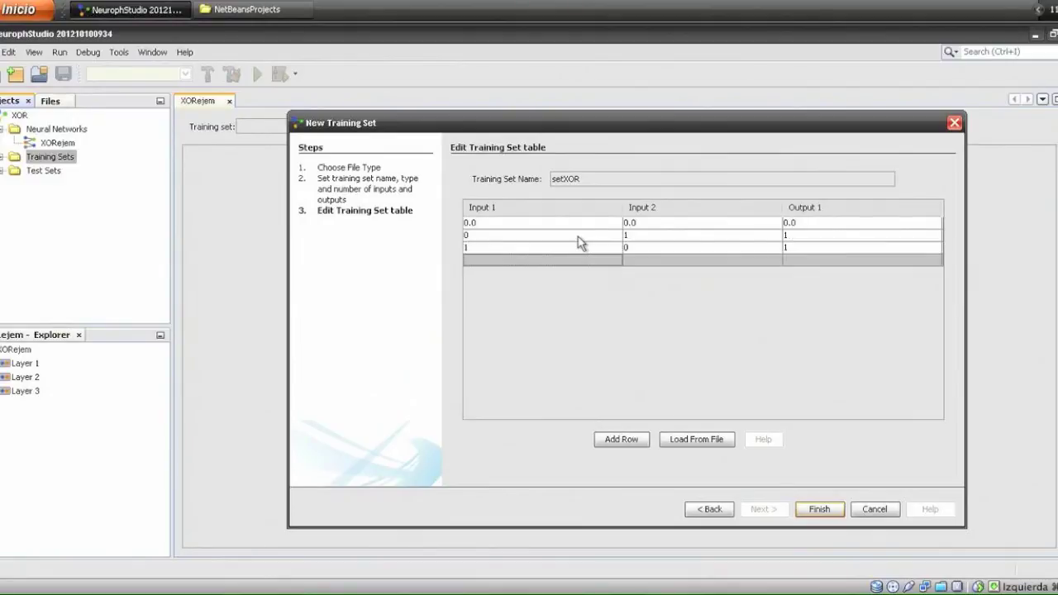
- Fill the fourth training row with inputs 1 and 1 and output 0, and finish creating the training set
text(1)
key(Tab)
text(1)
key(Tab)
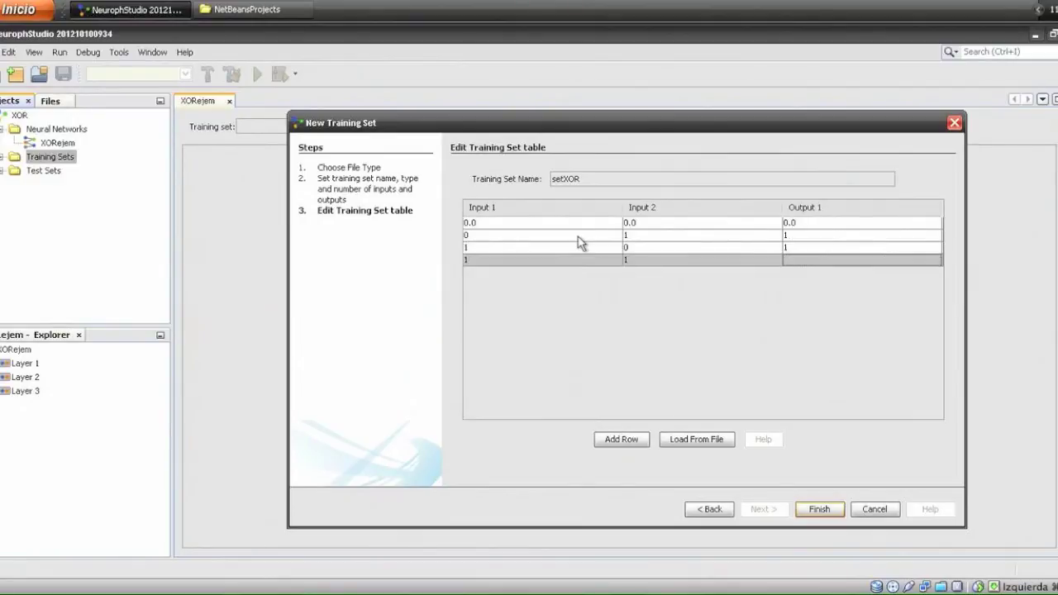
text(0)
click(757, 324)
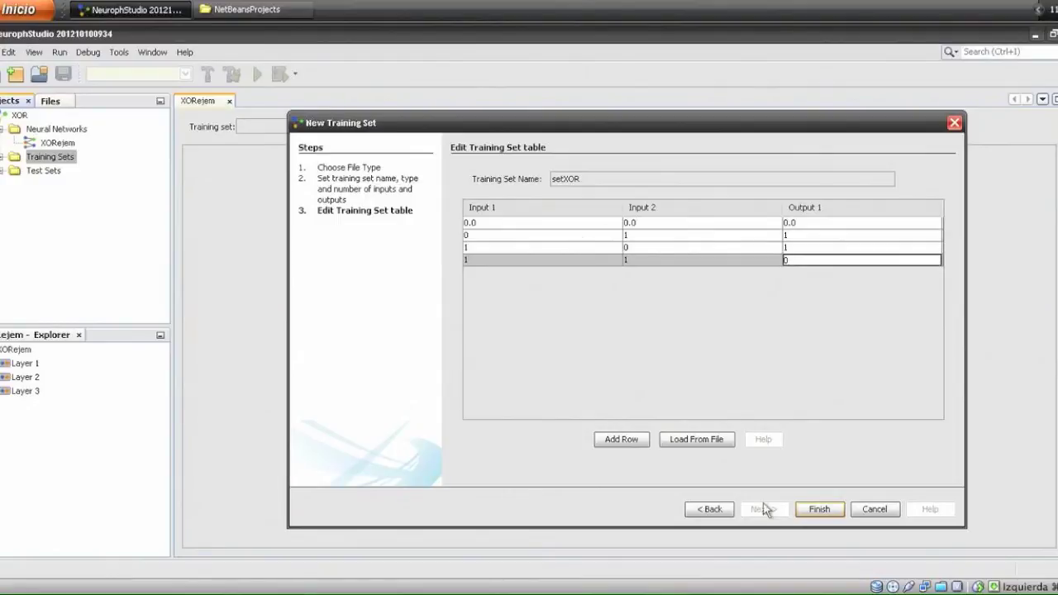
click(817, 510)
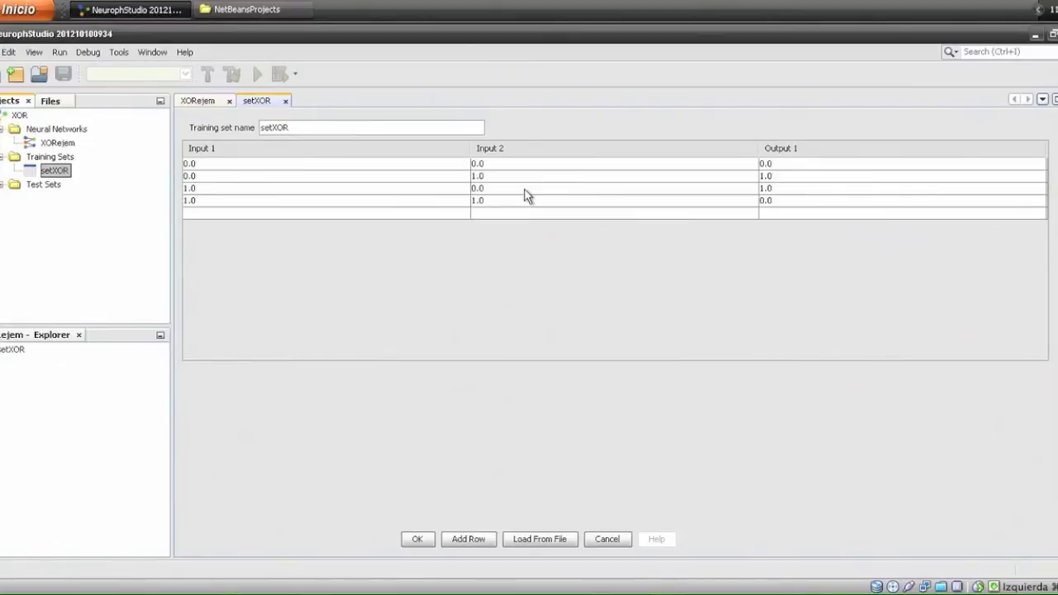
- Open the learning parameters of the XORejem network for the setXOR training set and set the max error to 0.1
click(204, 104)
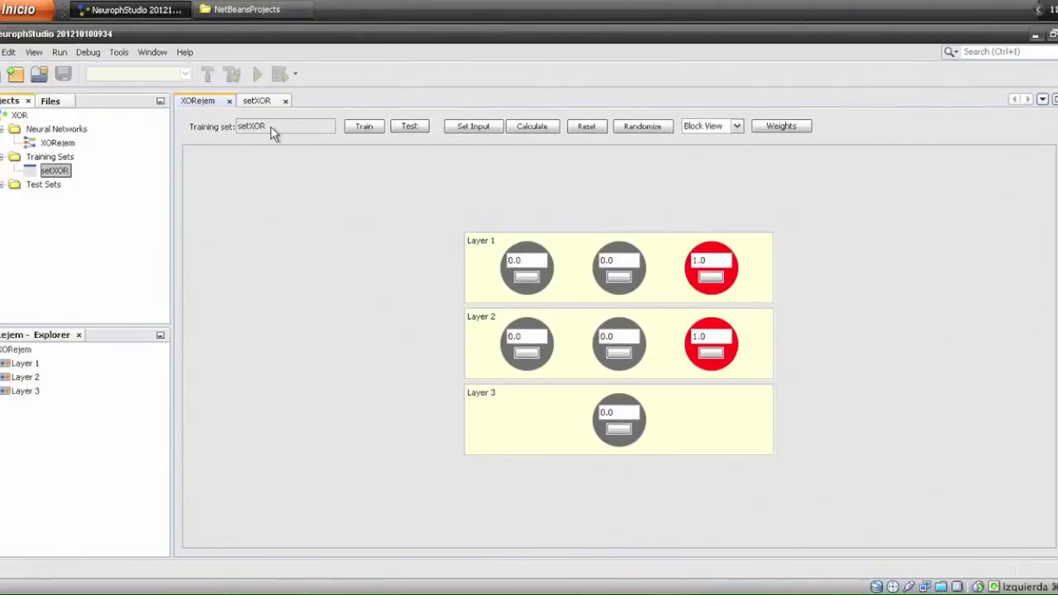
click(258, 102)
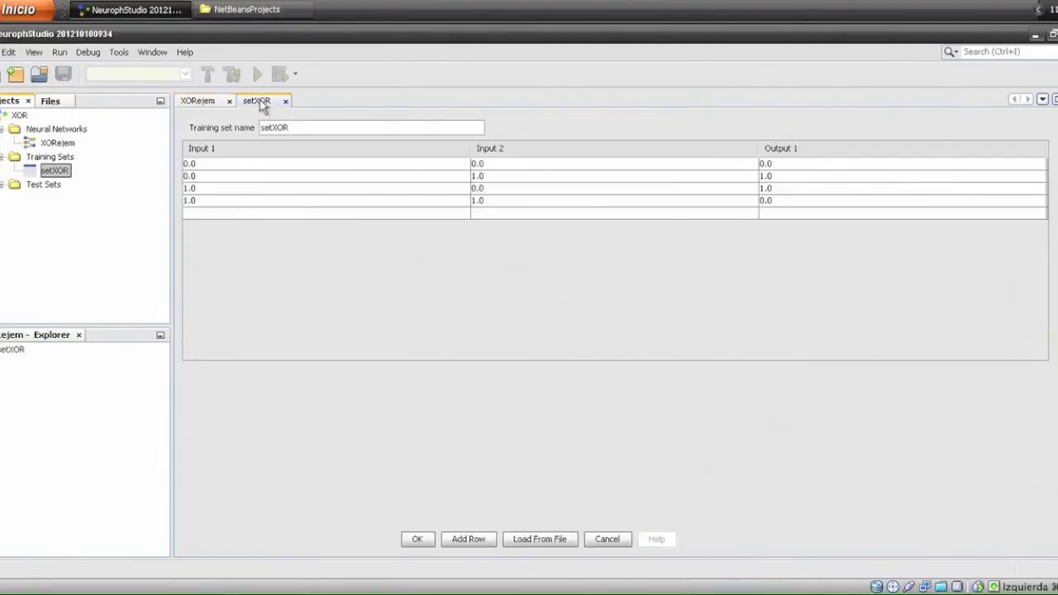
click(195, 102)
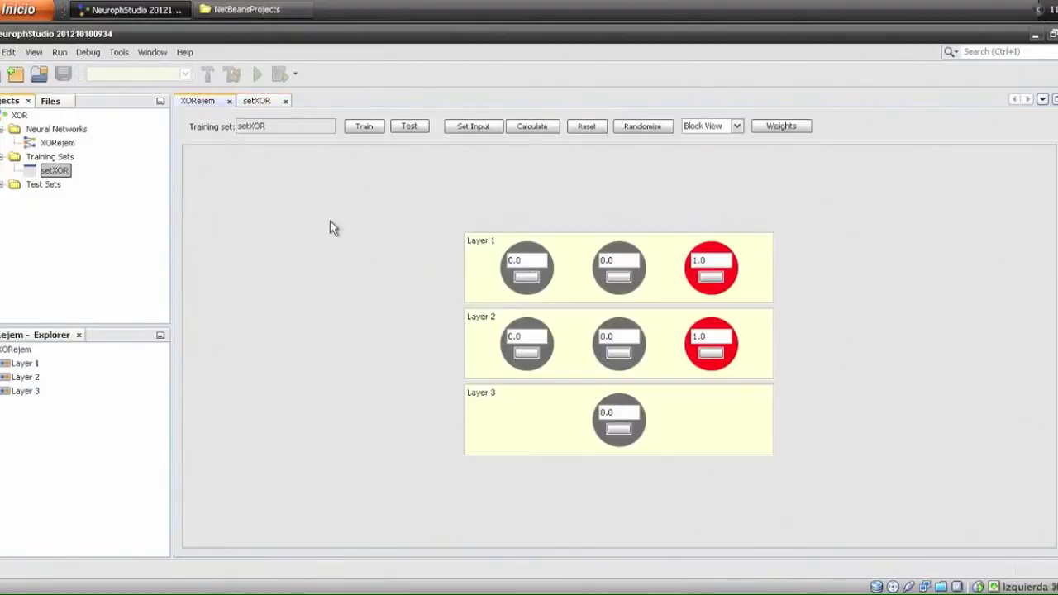
click(371, 126)
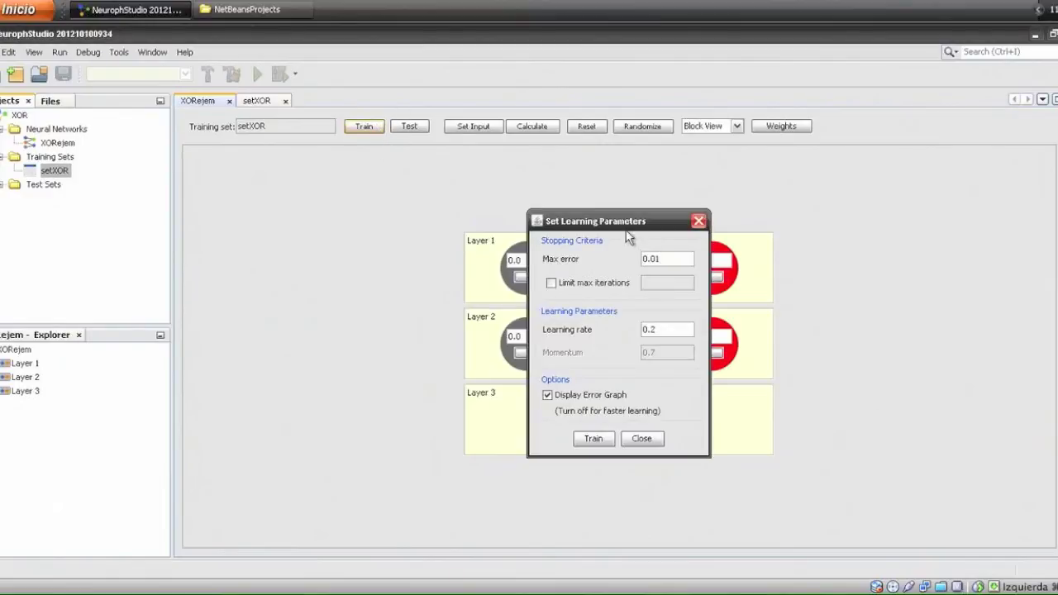
drag(622, 221, 336, 153)
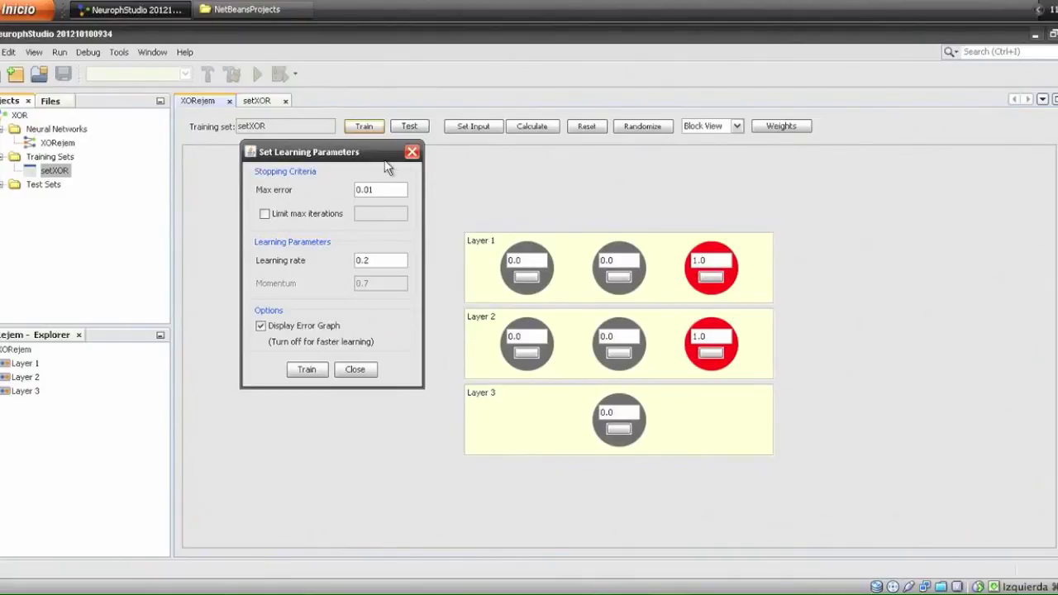
key(BackSpace)
key(BackSpace)
text(1)
- Train the network on setXOR without limiting the maximum number of iterations
click(265, 214)
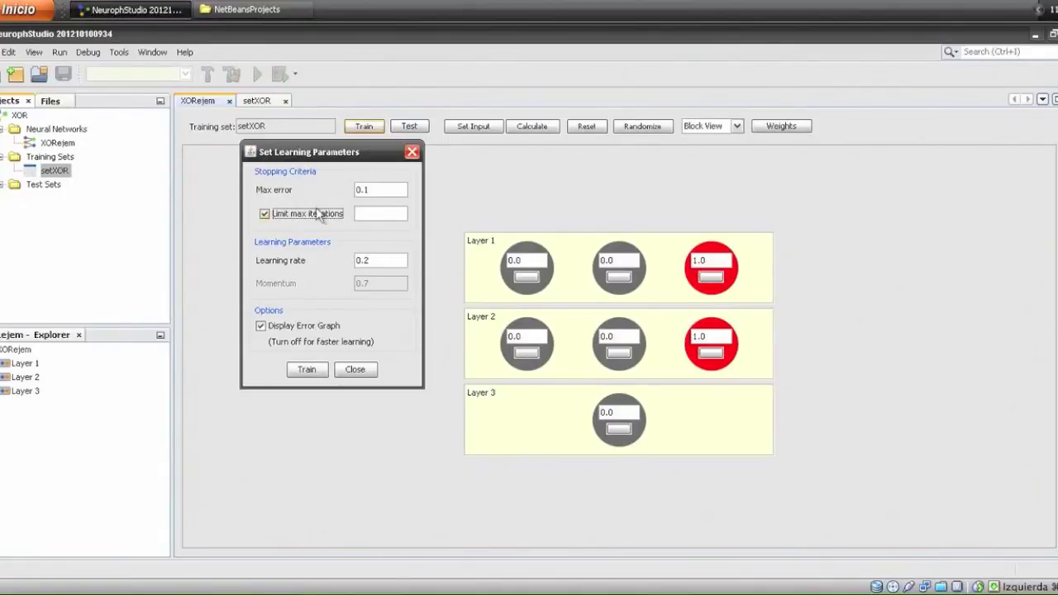
click(265, 214)
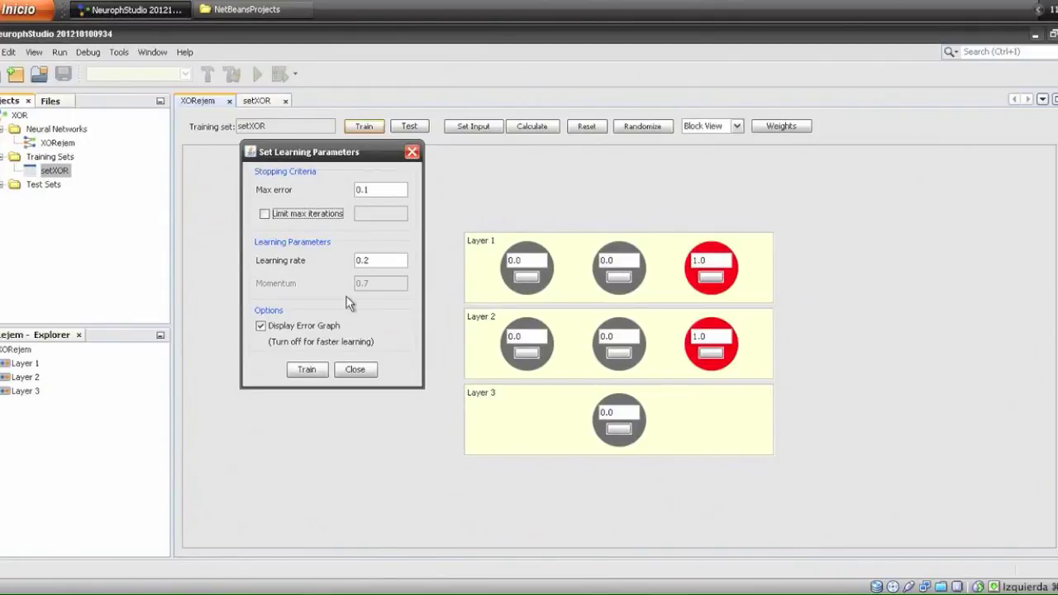
click(319, 370)
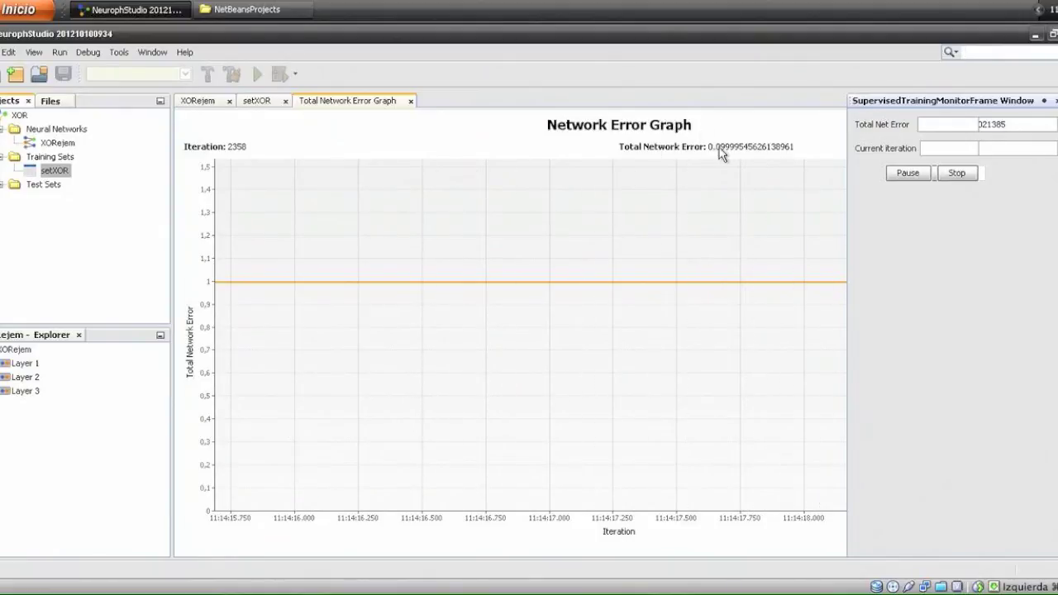
- Test the trained XORejem network and examine each input pair's output, desired output and error
click(202, 102)
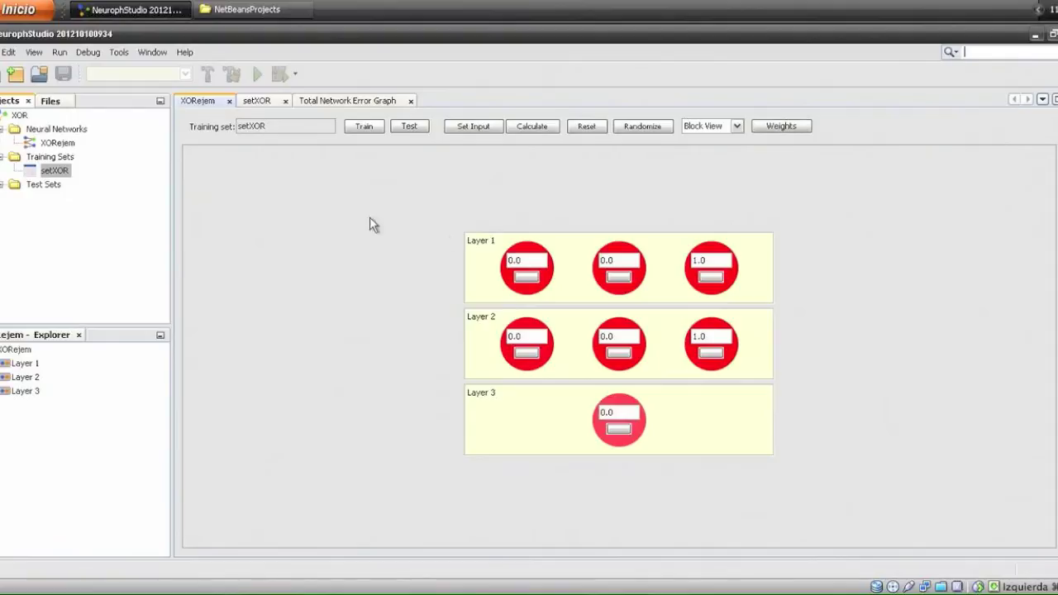
click(409, 126)
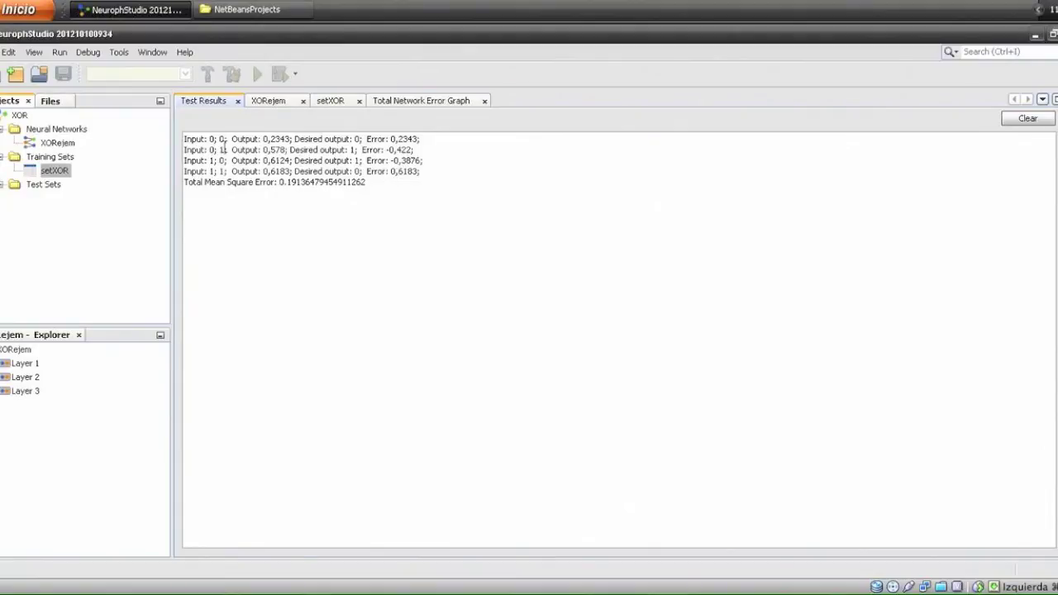
drag(265, 139, 296, 141)
drag(319, 140, 360, 140)
drag(263, 139, 296, 139)
drag(294, 161, 184, 149)
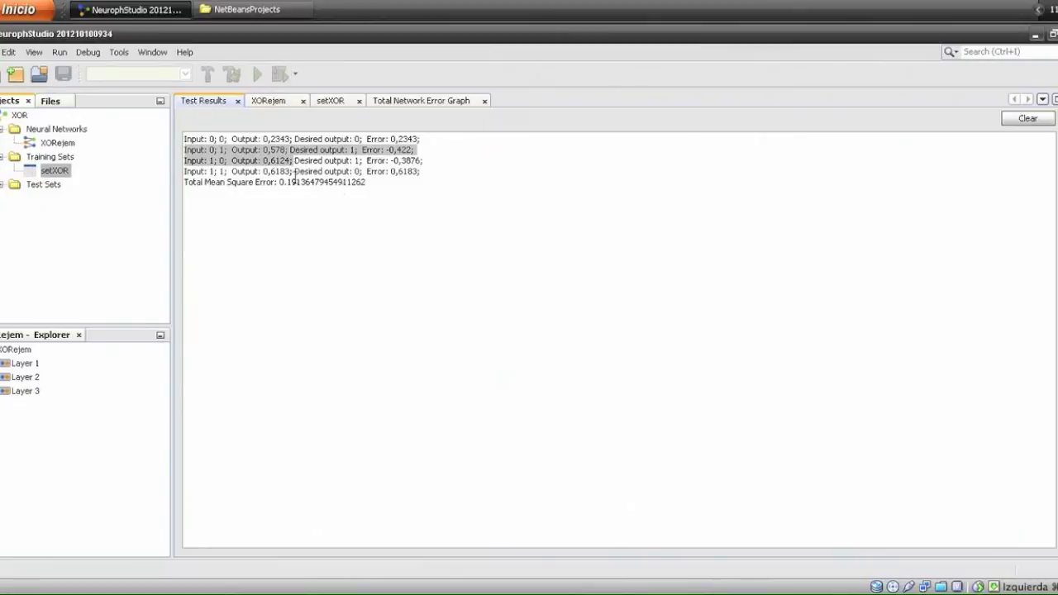
click(420, 153)
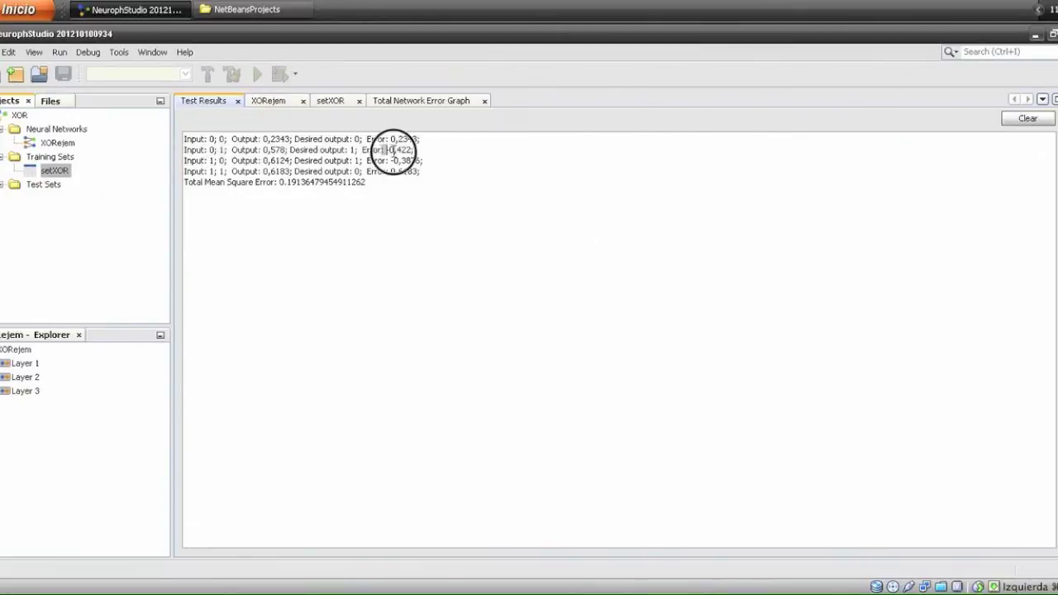
drag(382, 150, 423, 160)
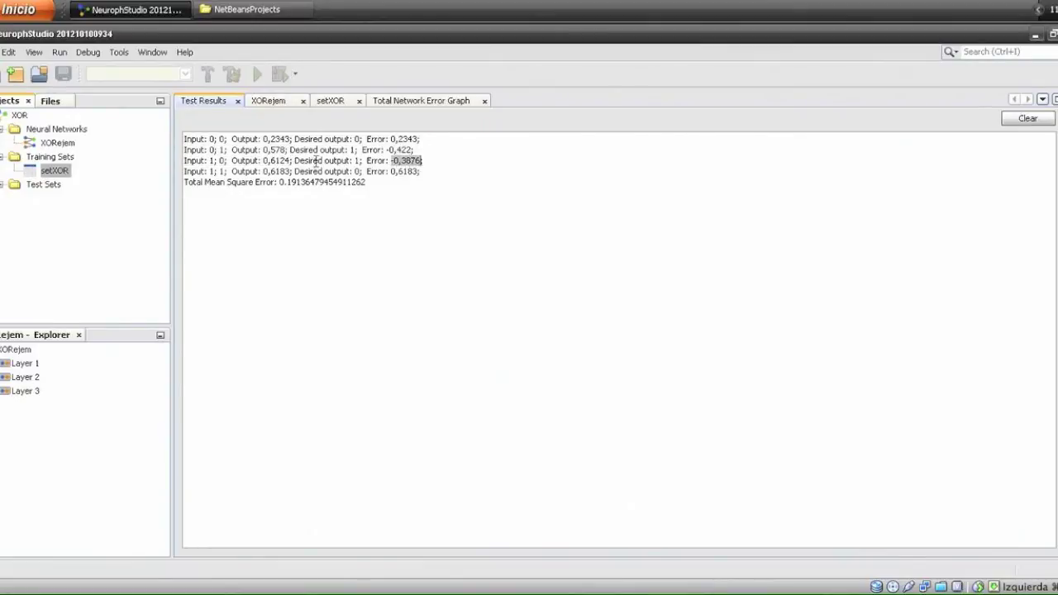
- Retrain the XORejem network on setXOR with the max error set to 0.05
drag(187, 171, 293, 171)
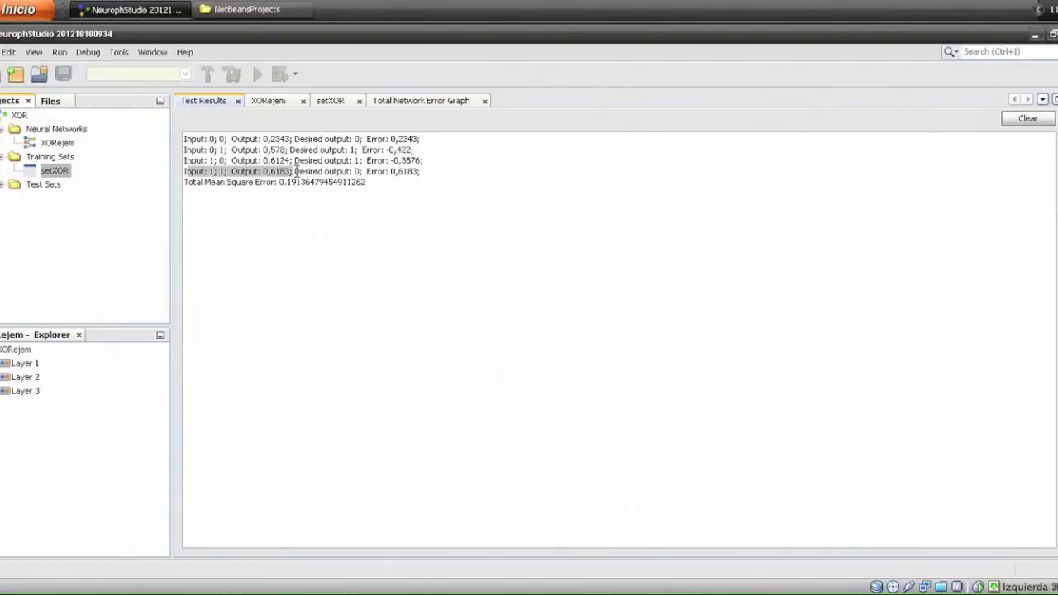
click(284, 103)
click(370, 126)
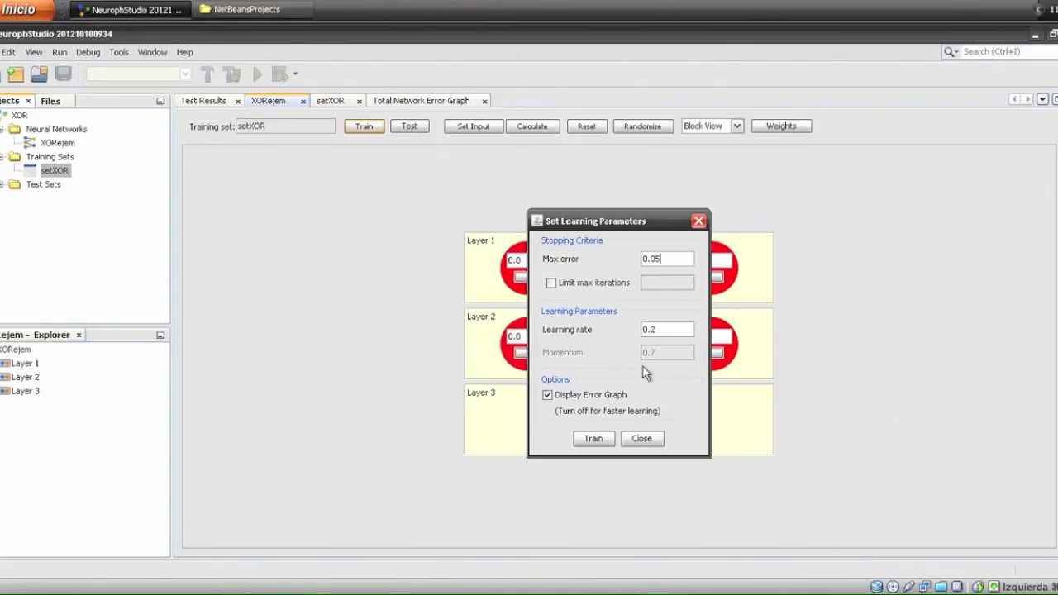
click(594, 439)
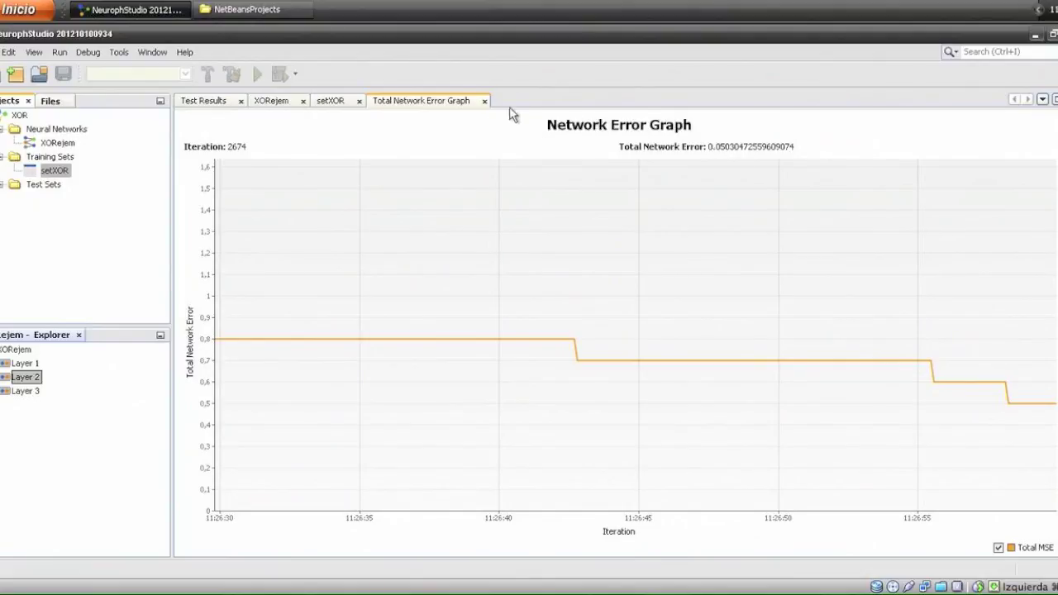
- Close the previous test results and test the retrained XORejem network again on setXOR
click(215, 101)
click(239, 101)
click(200, 101)
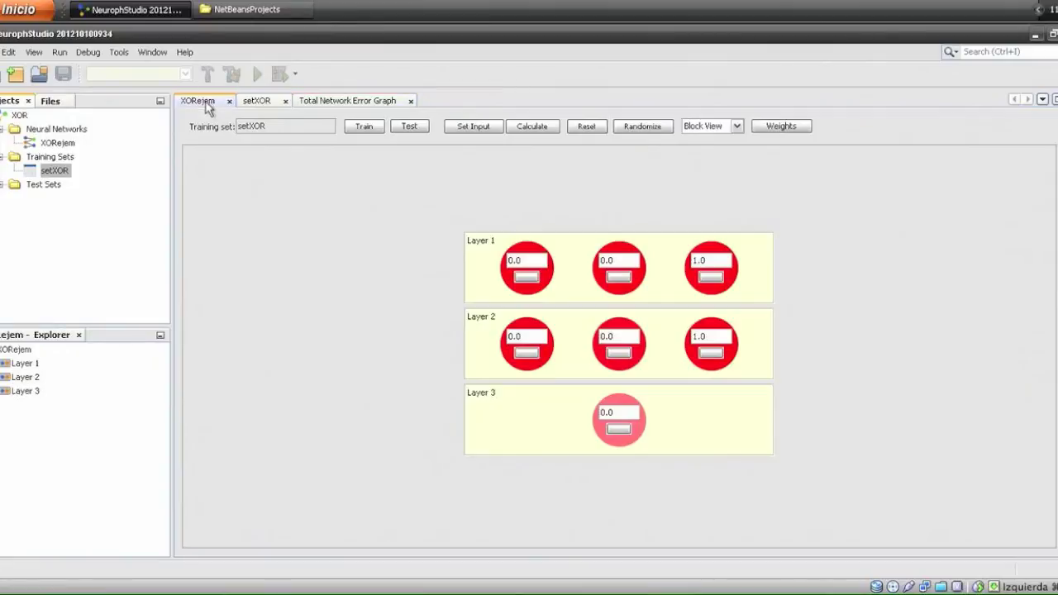
click(413, 128)
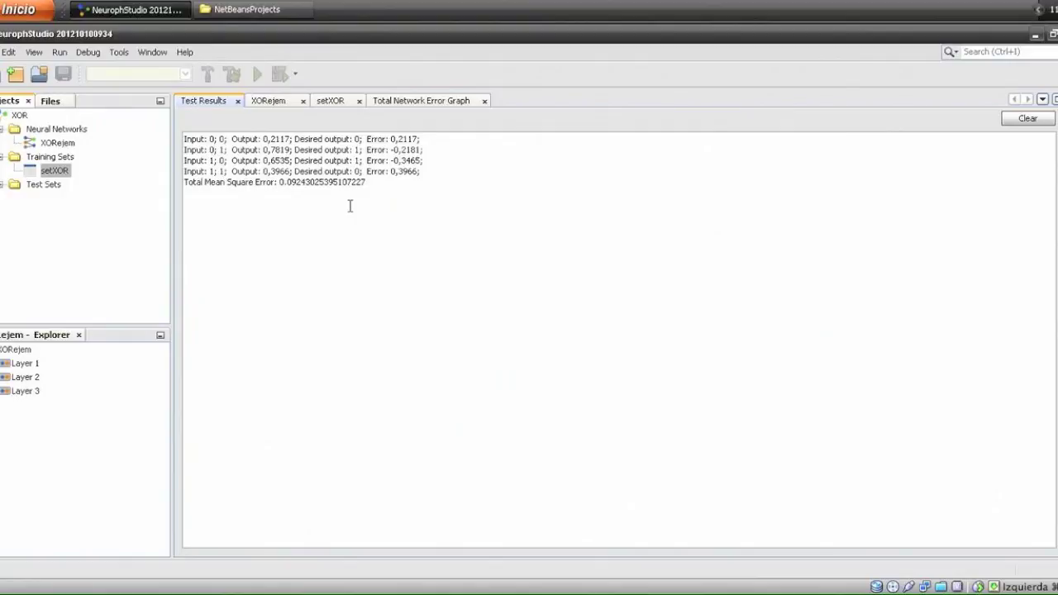
- Set the XORejem network's input to 0 0
click(272, 102)
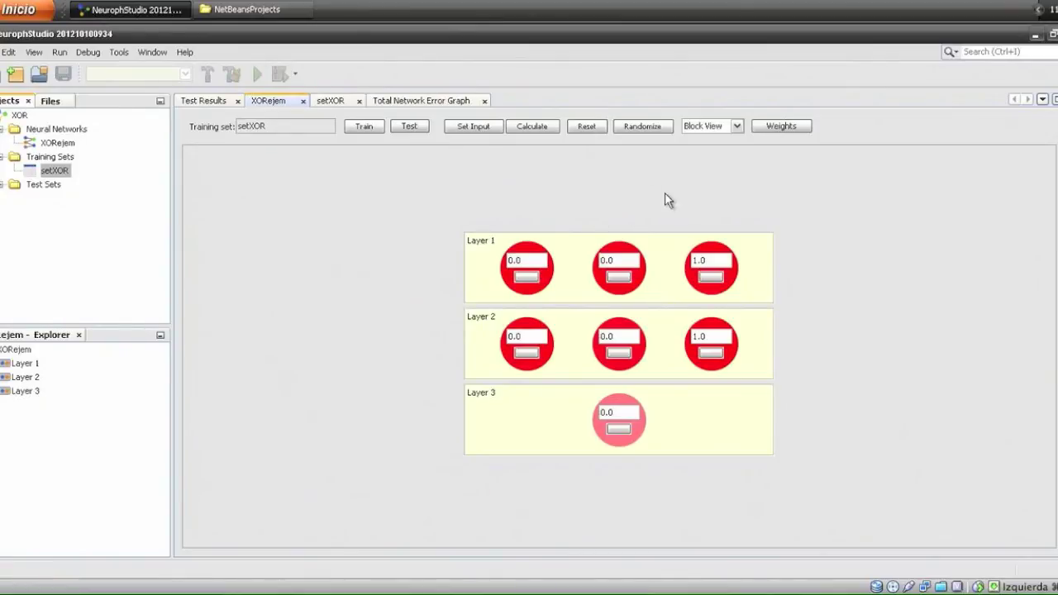
click(473, 127)
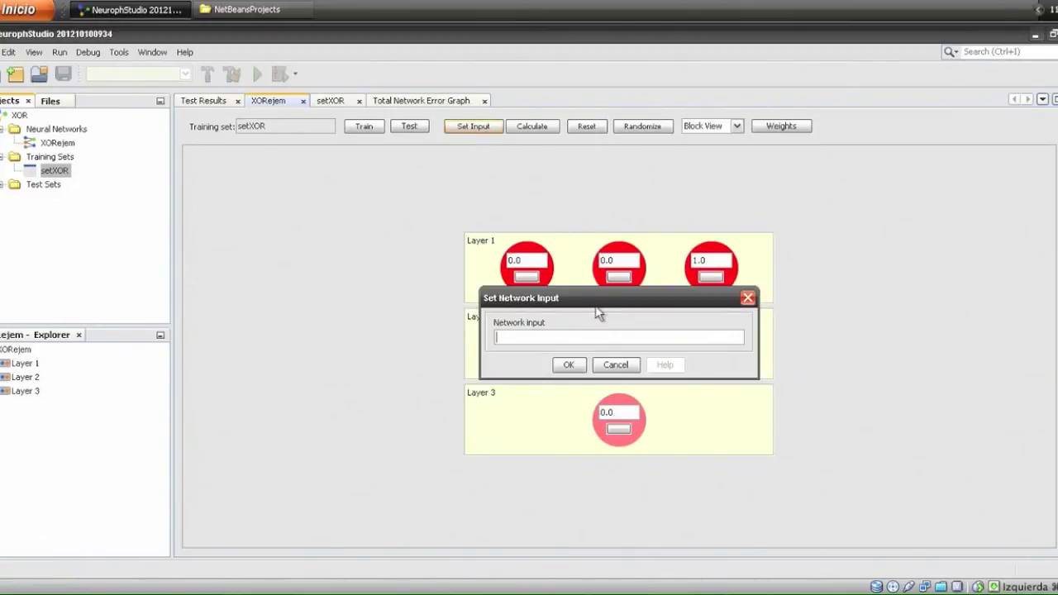
text(0 0)
click(569, 364)
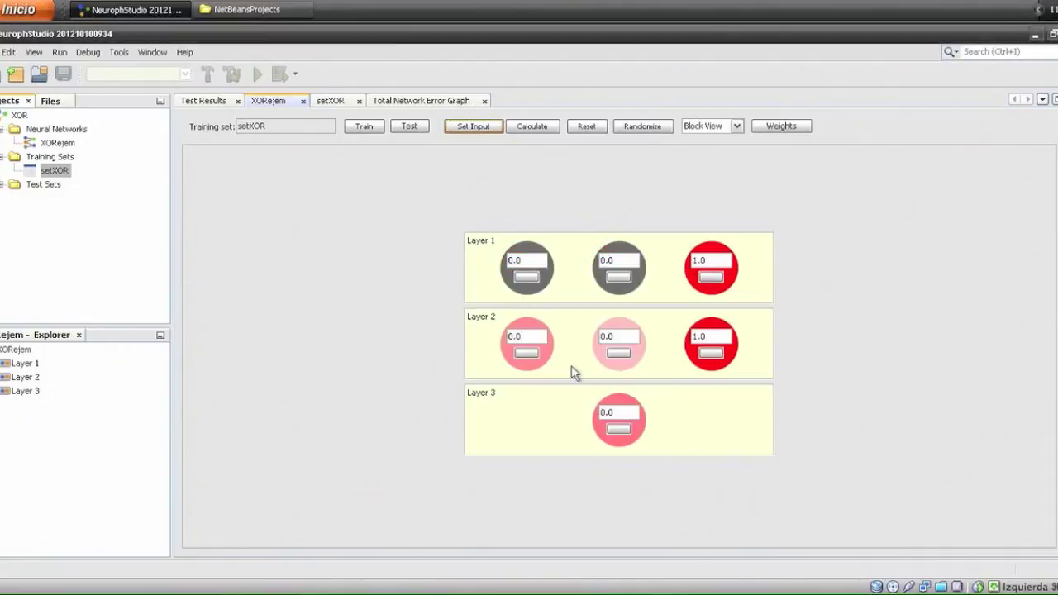
- Display the network in Graph View with activation levels, weight highlighting and connection weights shown
click(736, 126)
click(722, 159)
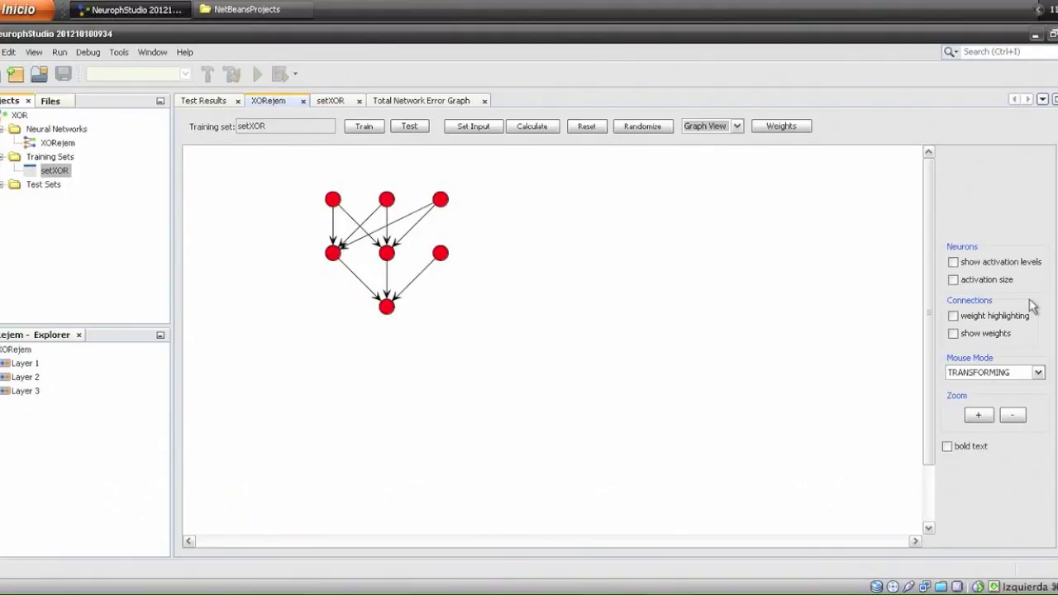
click(954, 263)
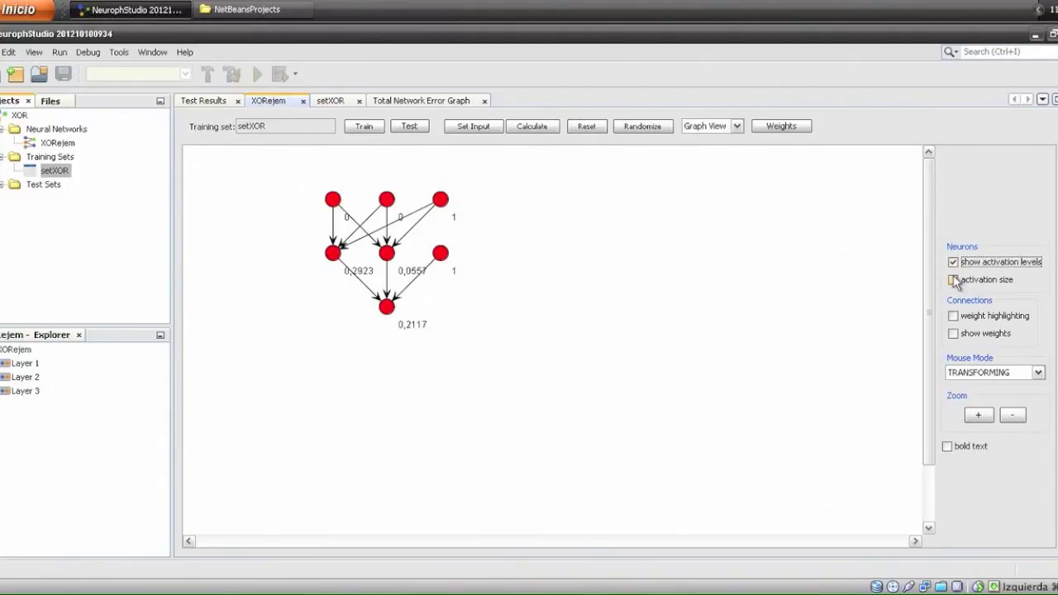
click(953, 279)
click(953, 279)
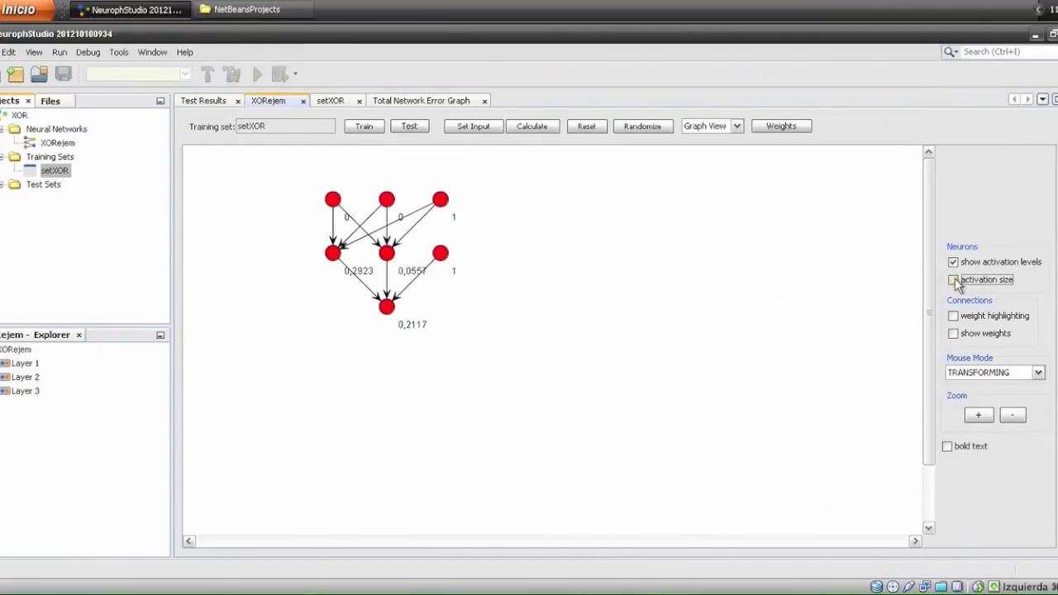
click(953, 316)
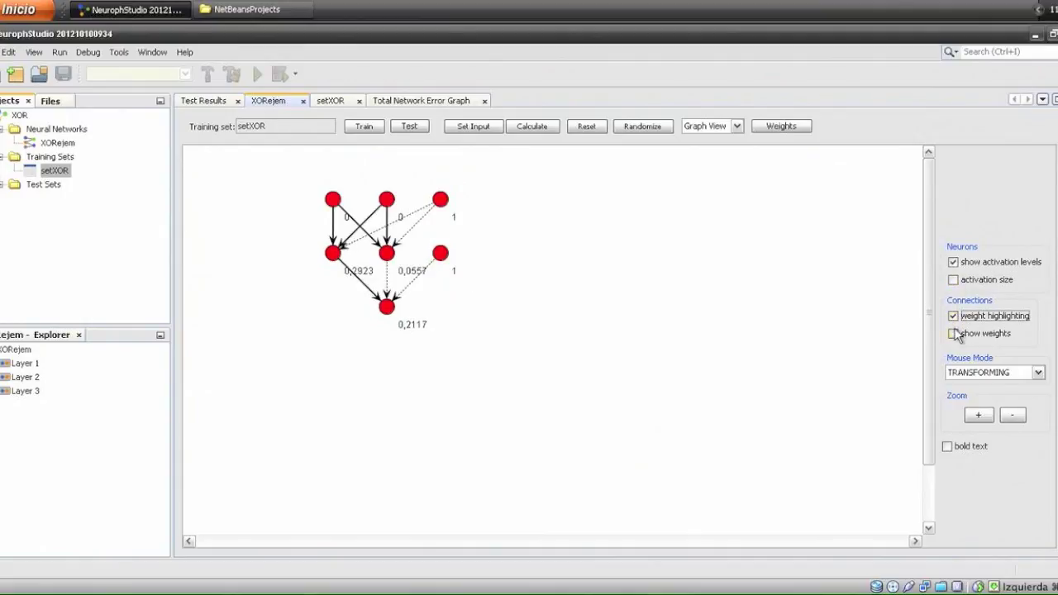
click(954, 334)
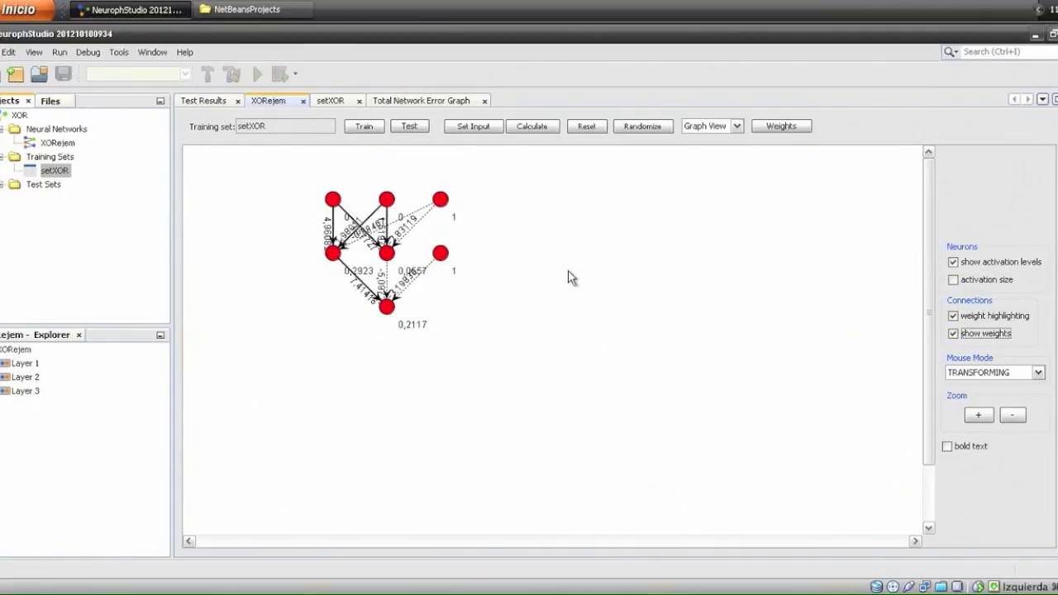
scroll(568, 277, down, 8)
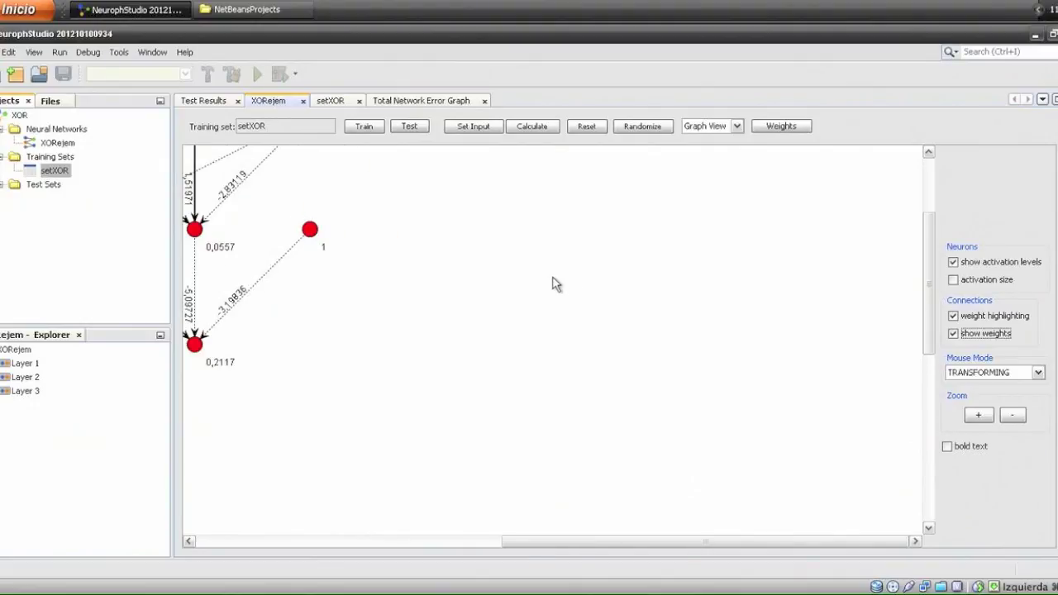
drag(654, 546, 552, 469)
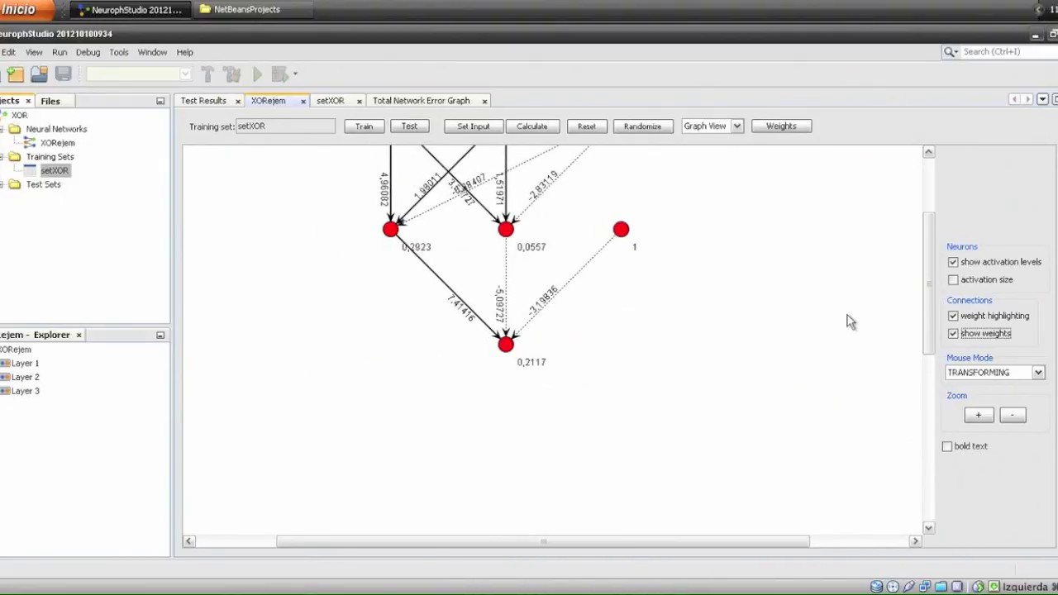
drag(929, 303, 926, 241)
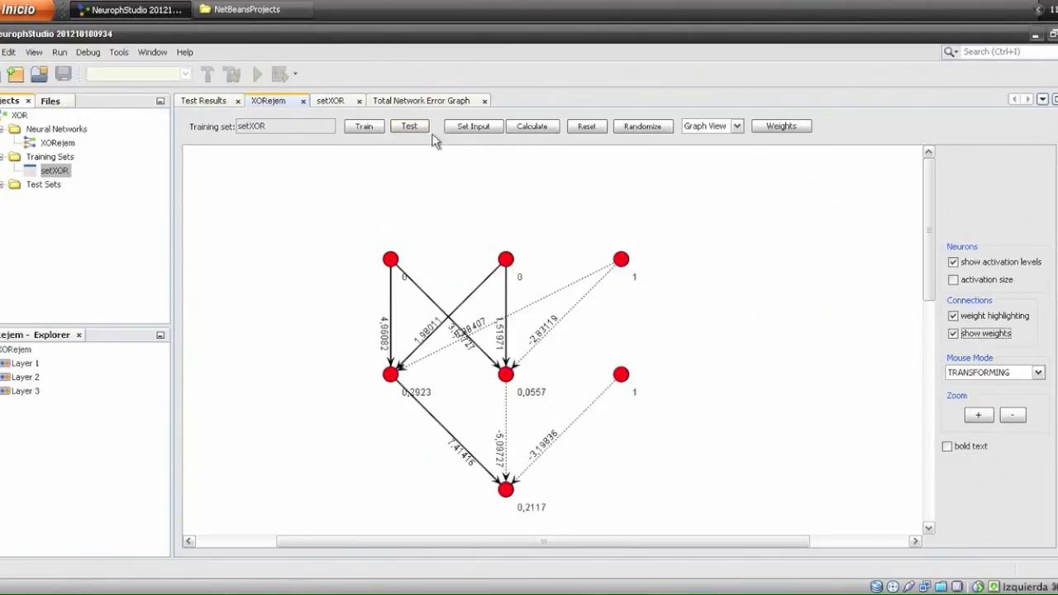
- Set the network input to 1 0 and examine the neuron activations in the graph
click(473, 129)
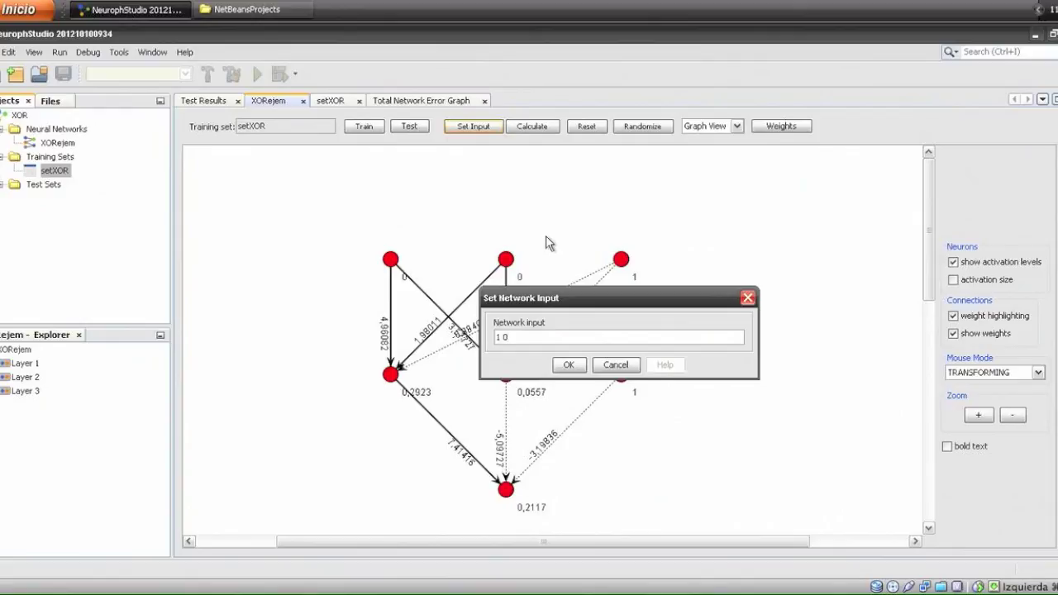
click(569, 364)
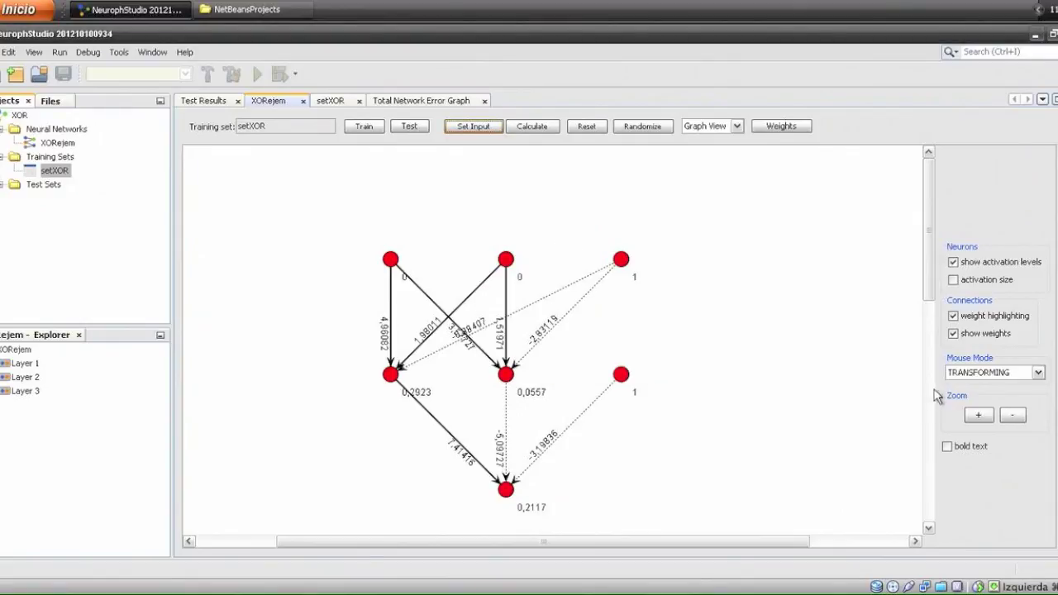
click(949, 446)
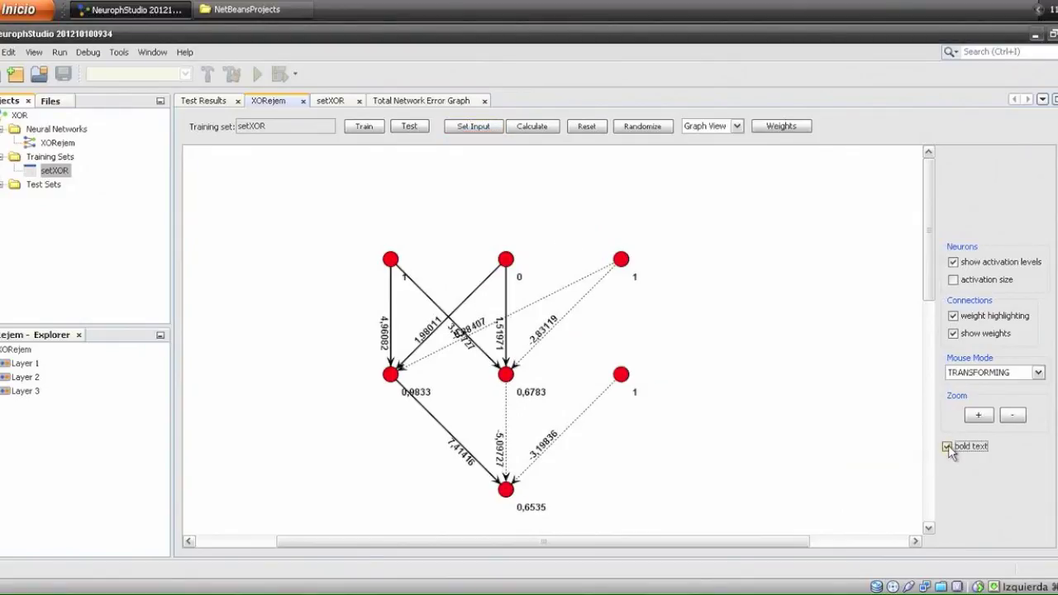
click(949, 447)
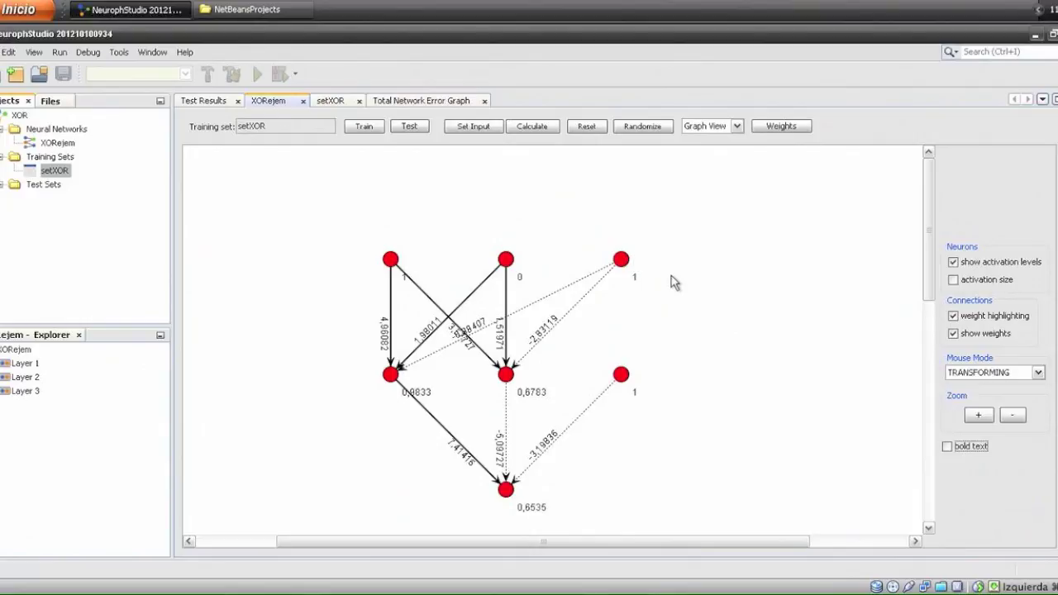
scroll(683, 305, up, 1)
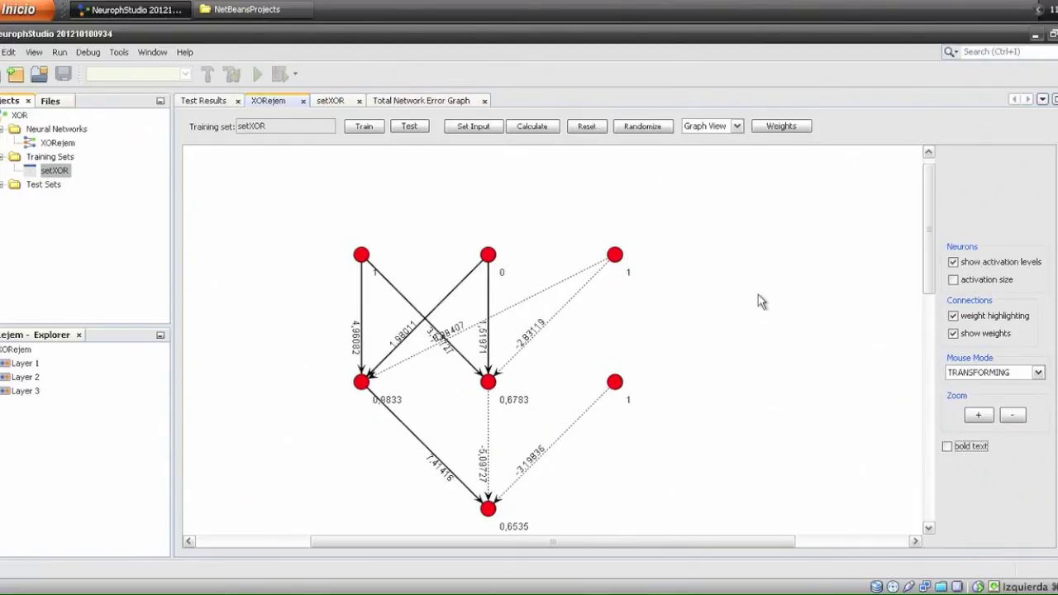
scroll(761, 302, up, 2)
drag(930, 216, 930, 253)
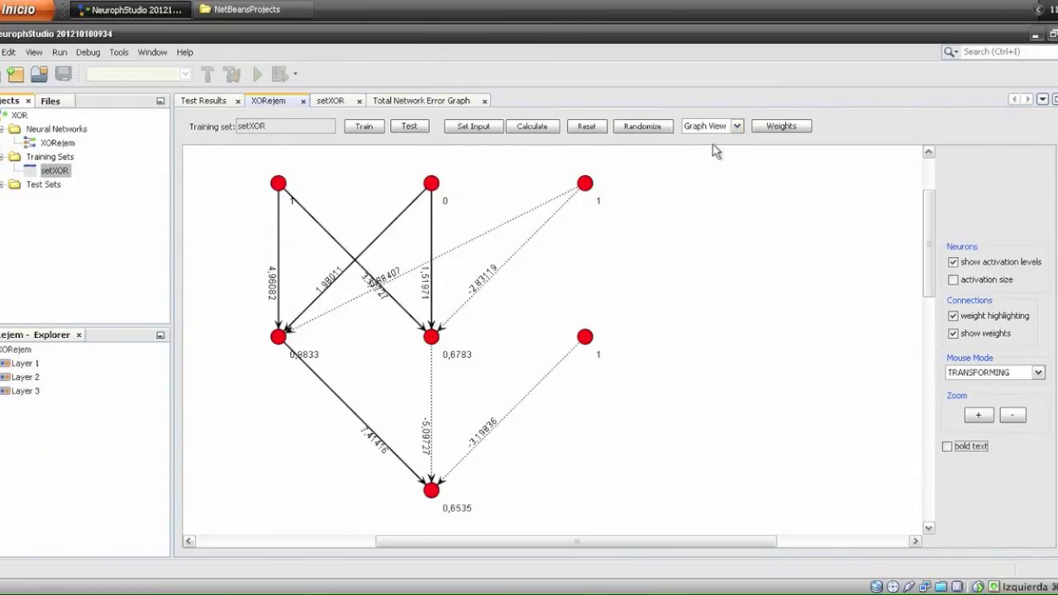
- Open the network in Design View and expand Layer 1 and its neurons in the network explorer
click(737, 129)
click(711, 167)
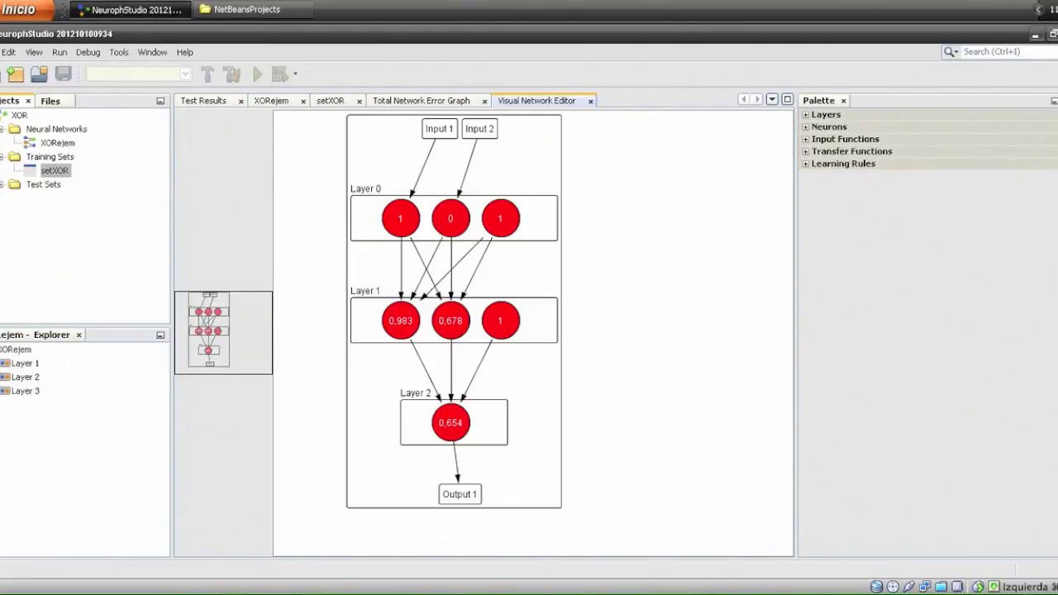
click(3, 363)
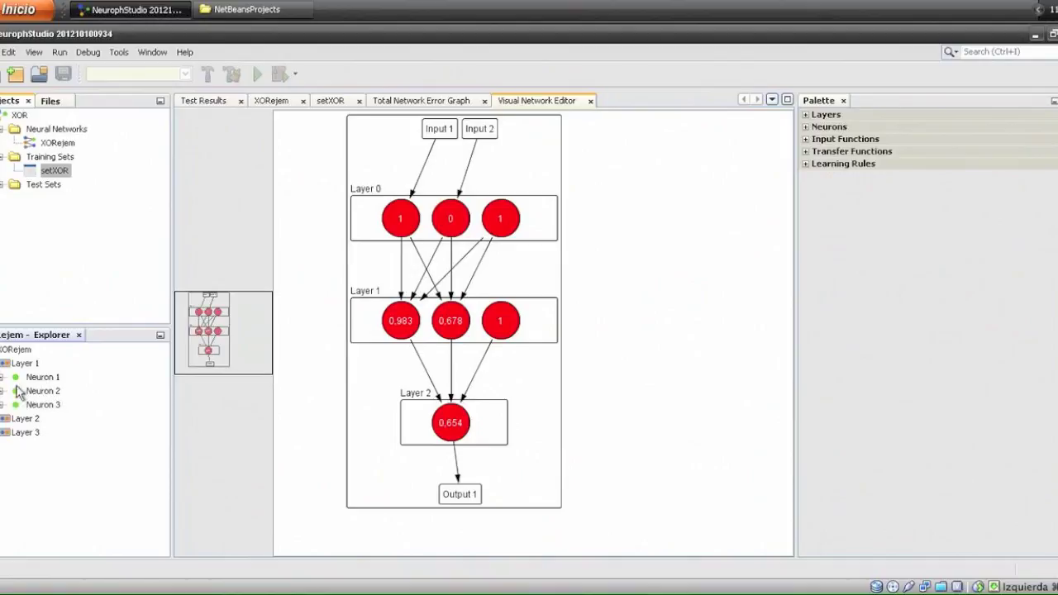
click(44, 405)
click(3, 391)
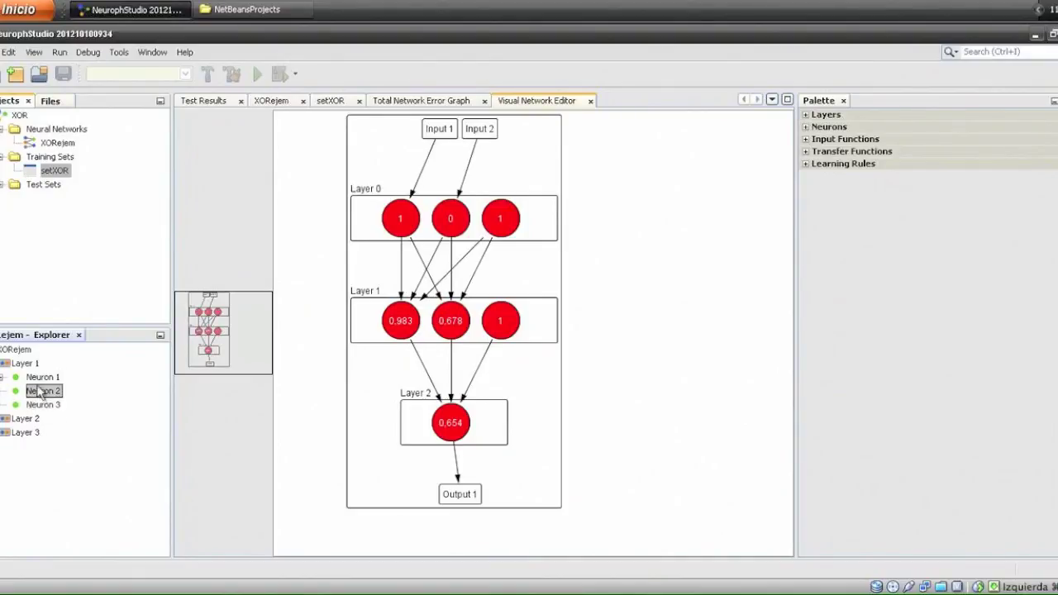
click(3, 378)
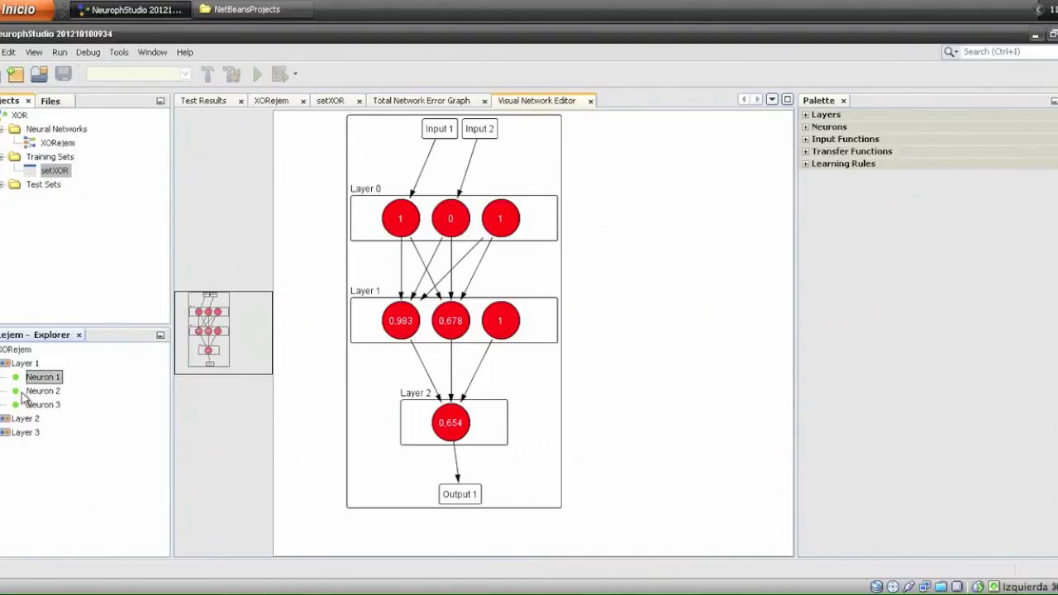
- Expand the neurons of Layer 2 and Layer 3 in the explorer to examine their incoming connection weights
click(2, 419)
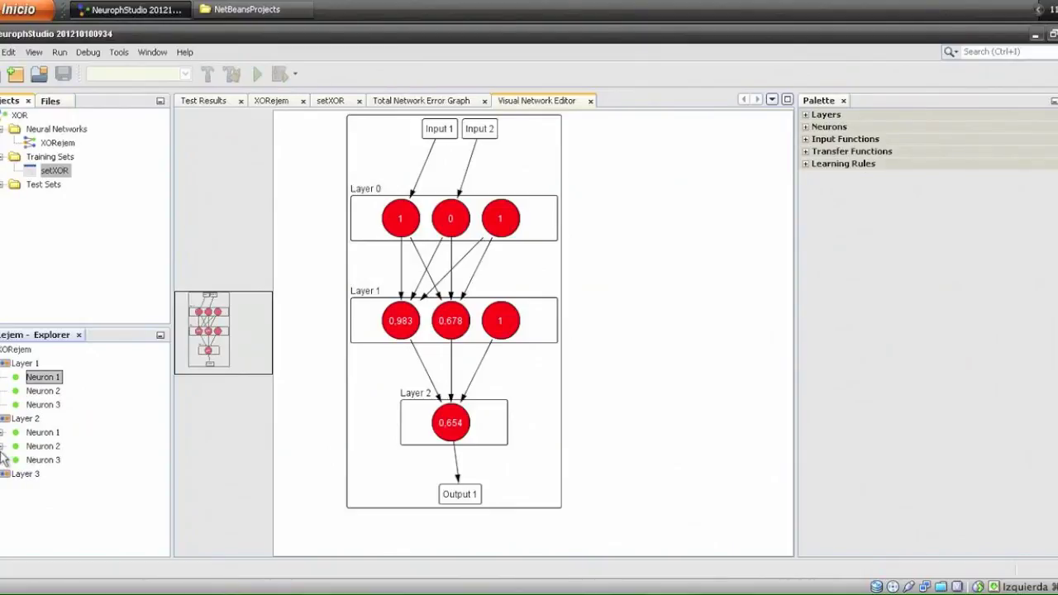
click(3, 433)
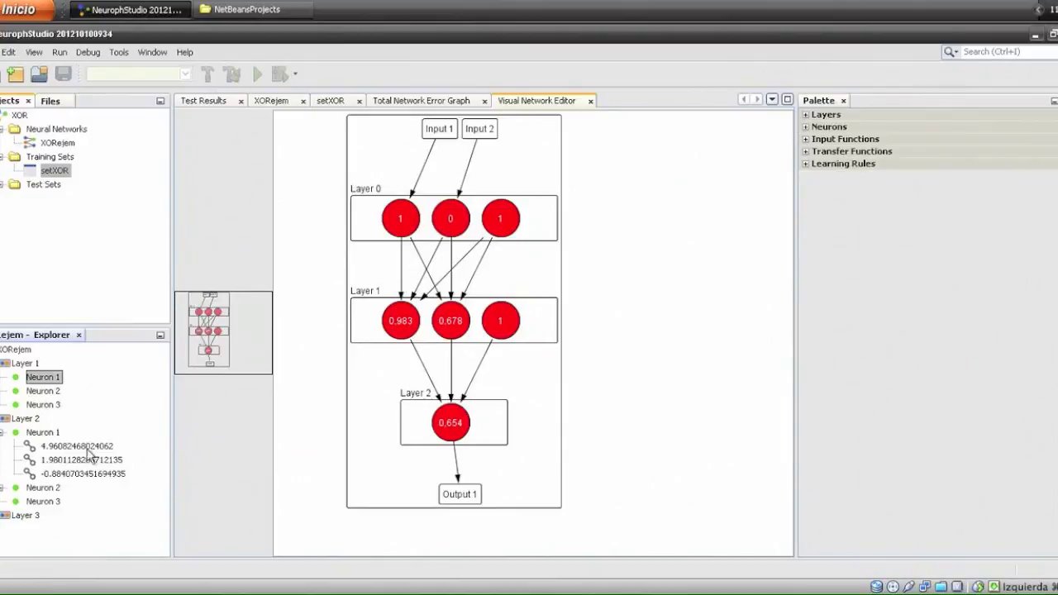
click(3, 489)
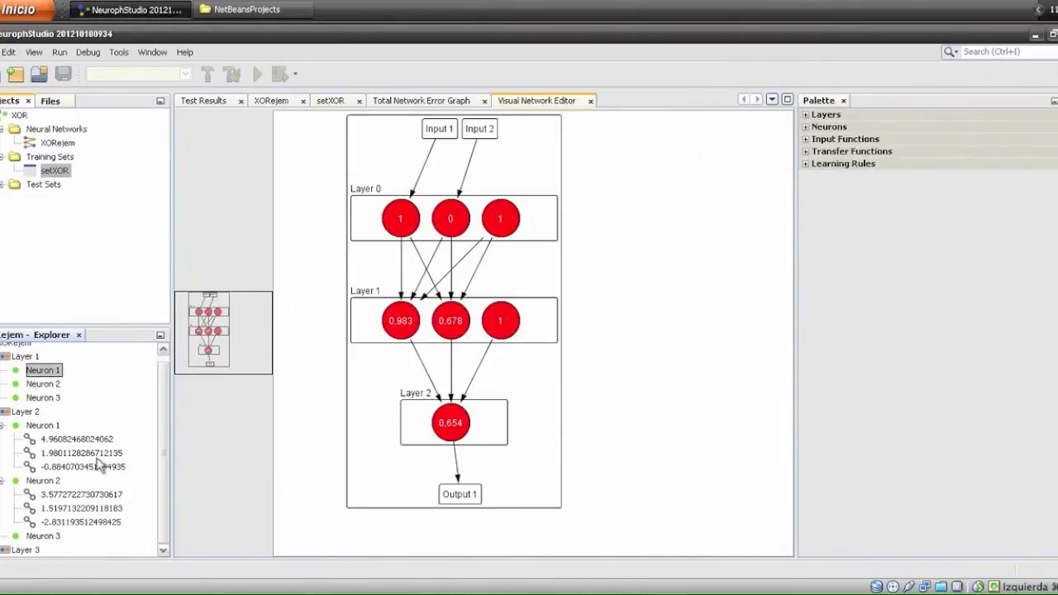
scroll(49, 521, down, 1)
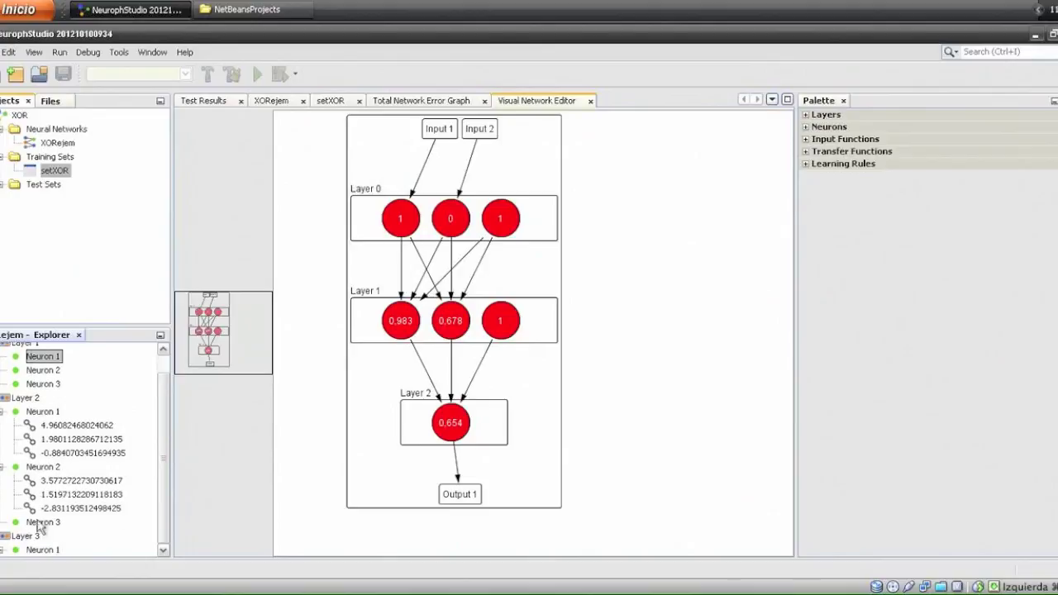
click(3, 537)
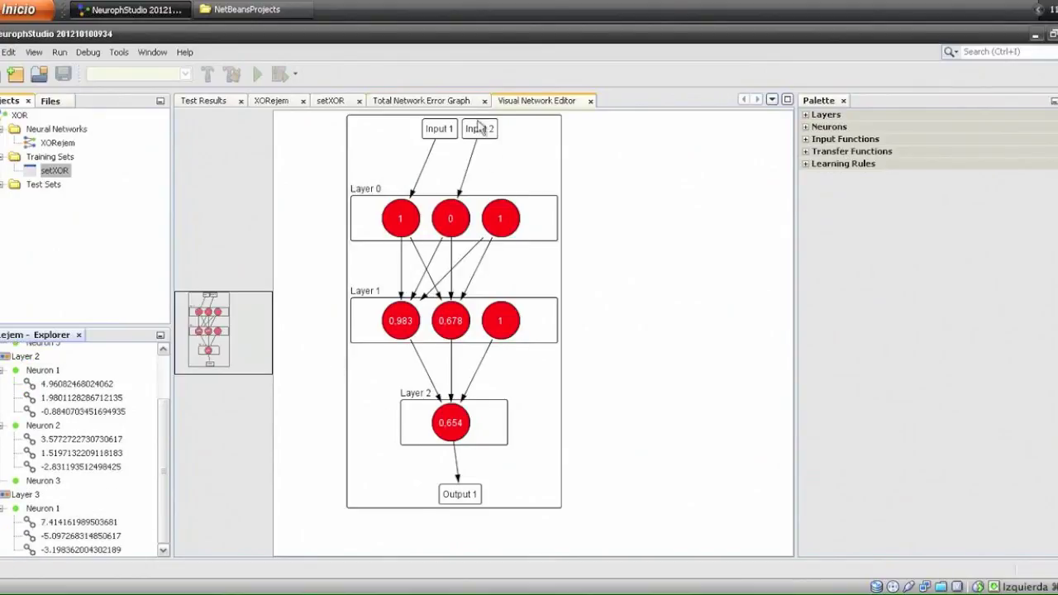
- Review the total network error graph and the setXOR training set, and return to the XORejem network graph
click(451, 101)
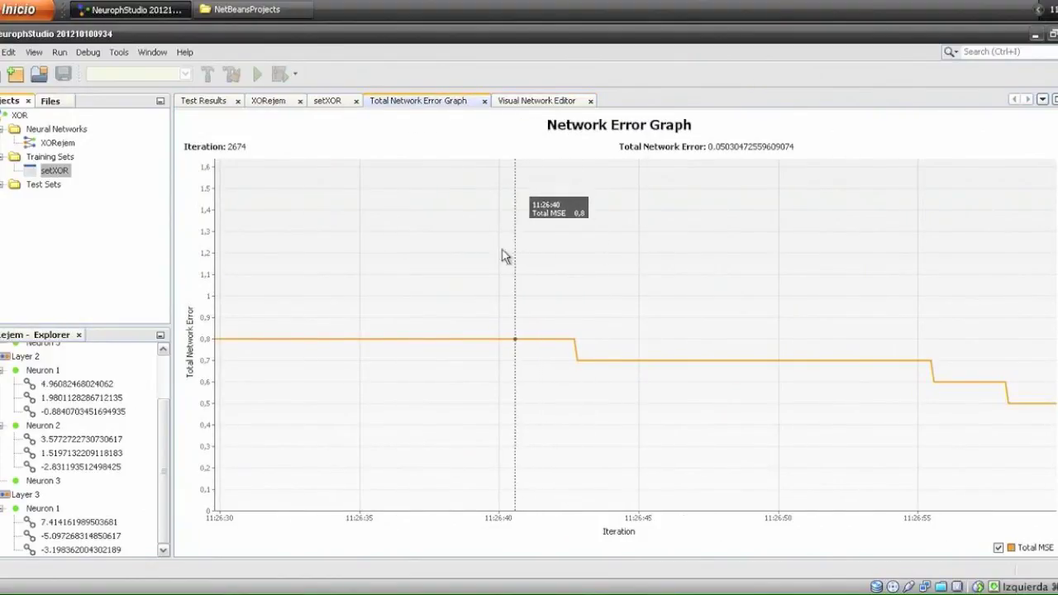
click(328, 101)
click(272, 102)
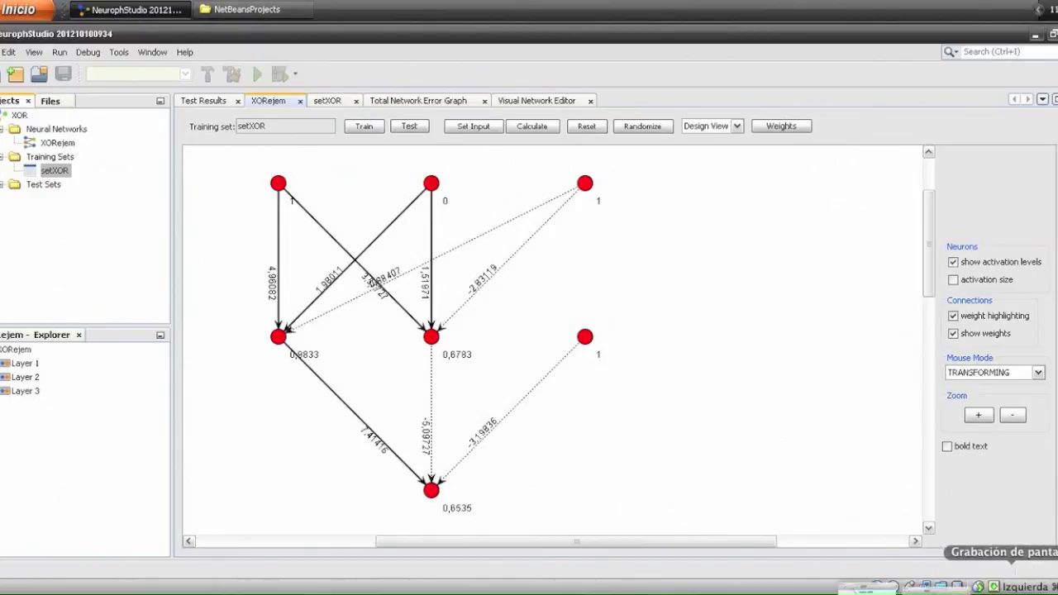
- Bring up the XOR_Red_de_neuronas_jarroba diagram in the image viewer, compare it with the XORejem network graph, and minimize it
click(953, 584)
drag(503, 75, 914, 95)
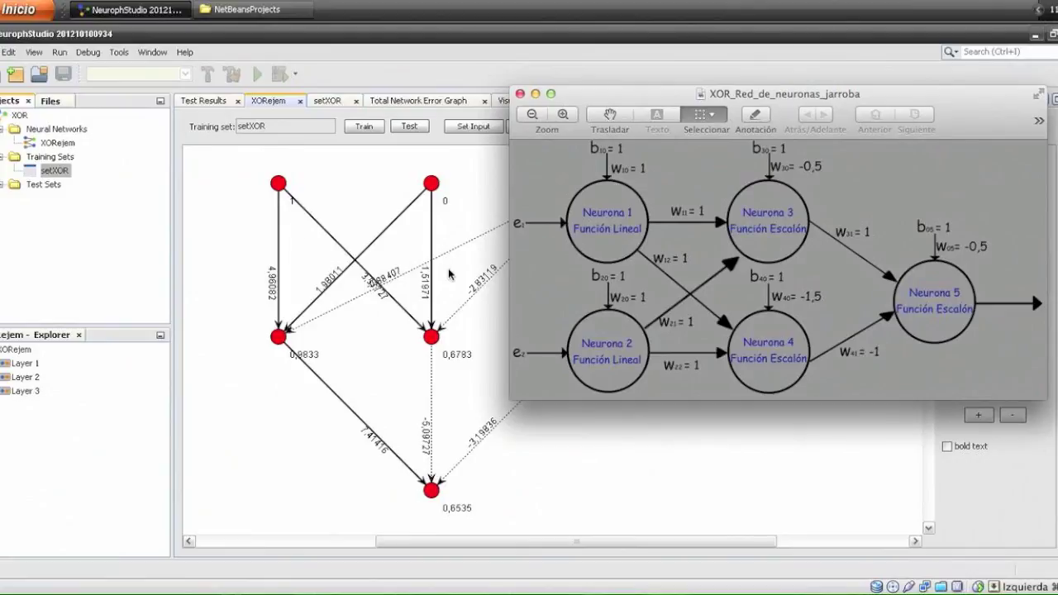
click(535, 94)
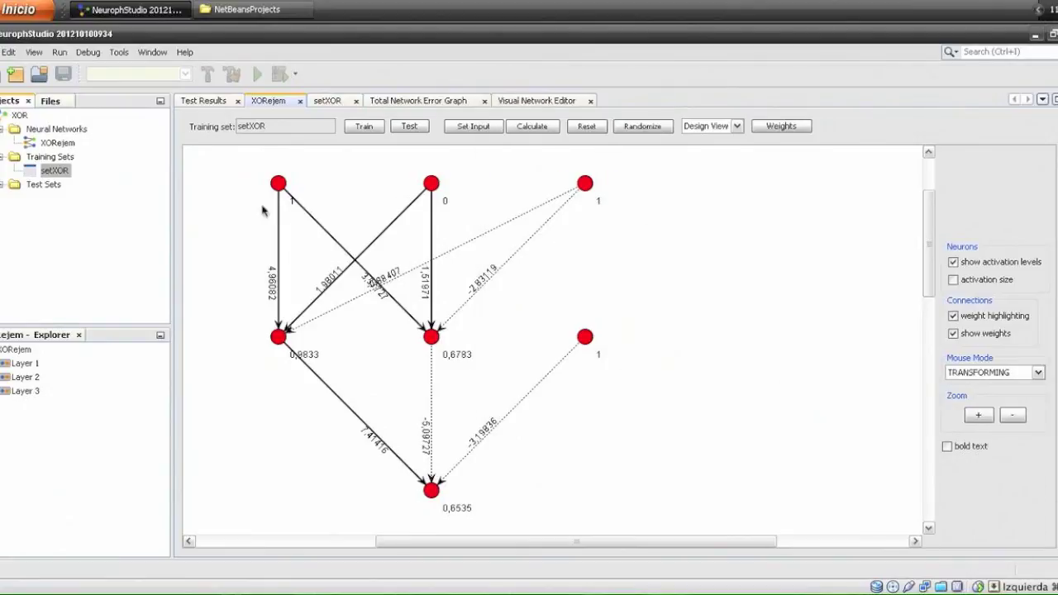